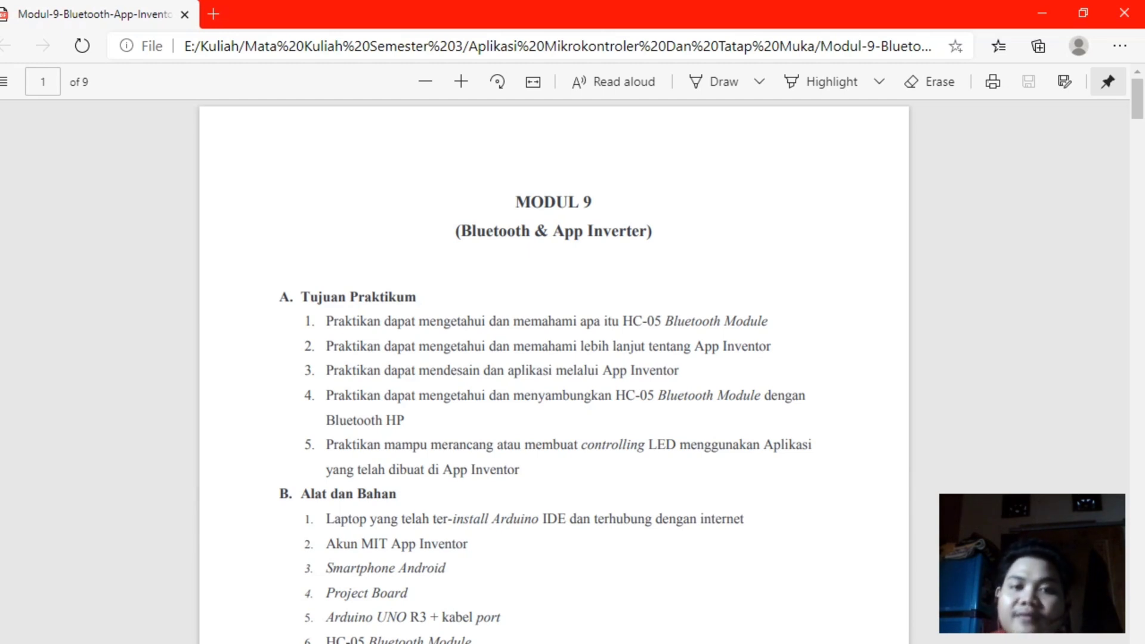
Read through the Modul 9 PDF, covering the objectives, the materials list and the HC-05 and App Inventor theory.
scroll(553, 370, "down", 6)
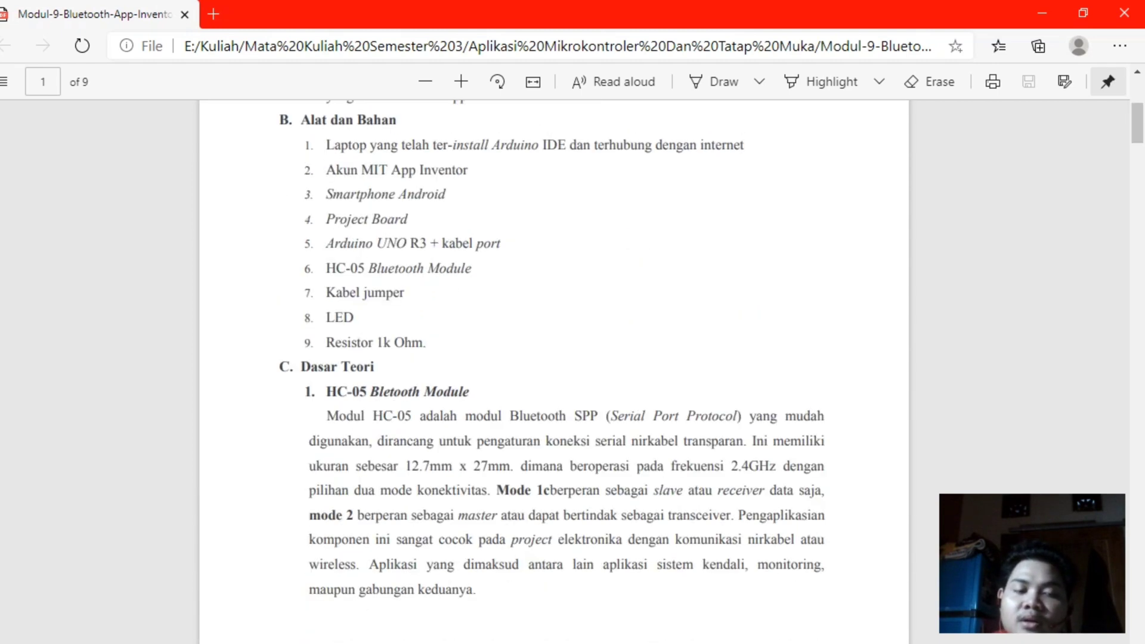
scroll(553, 370, "down", 2)
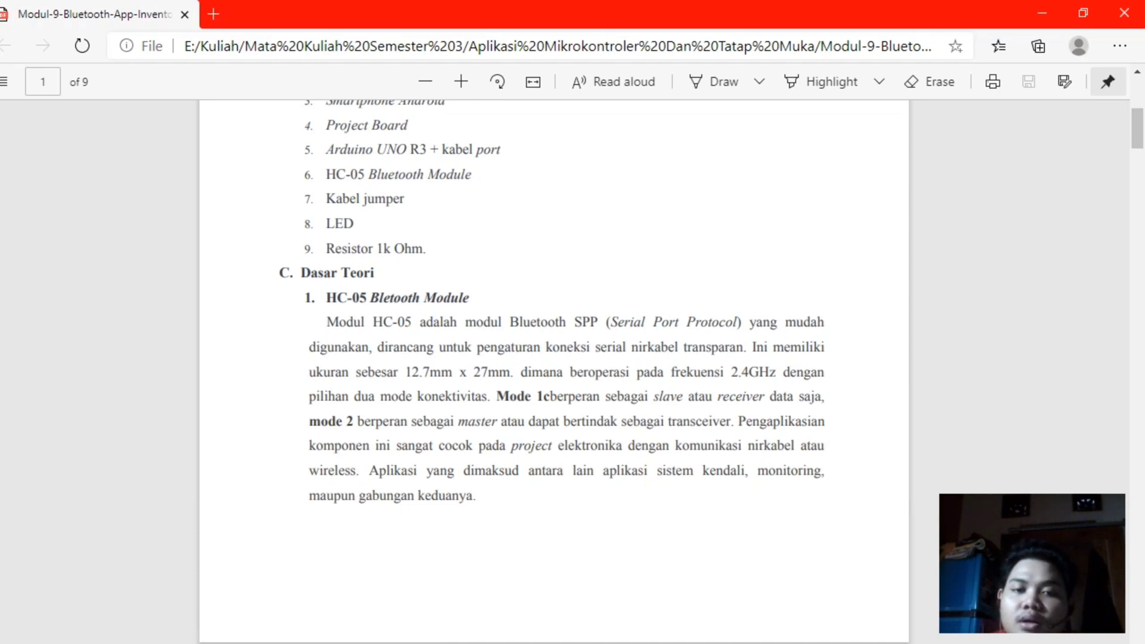
scroll(554, 370, "down", 20)
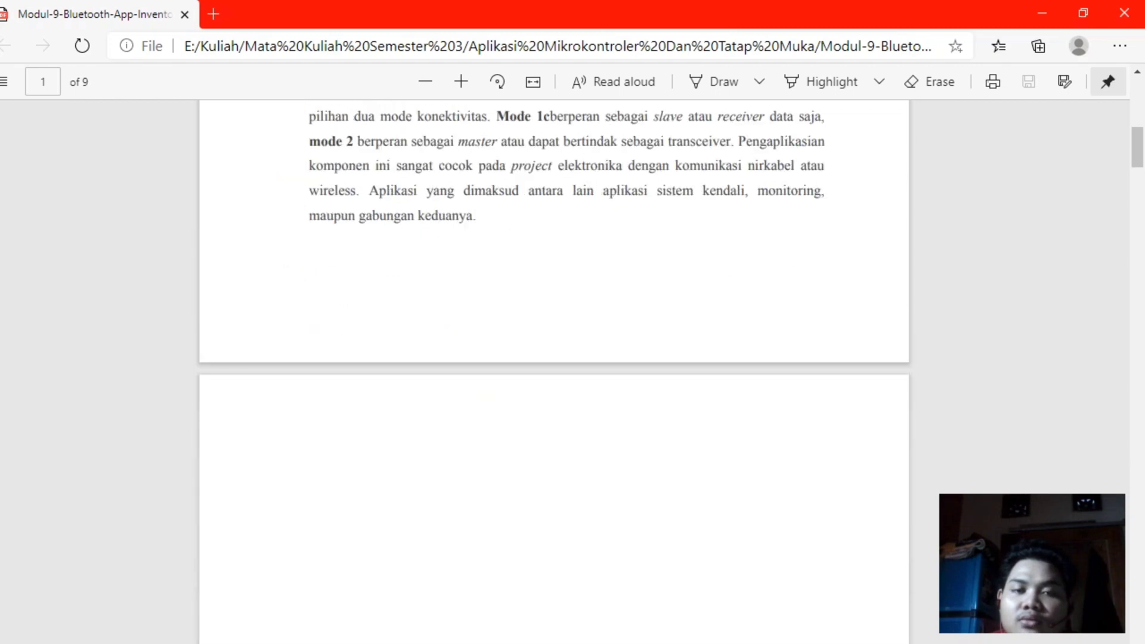
scroll(554, 370, "down", 5)
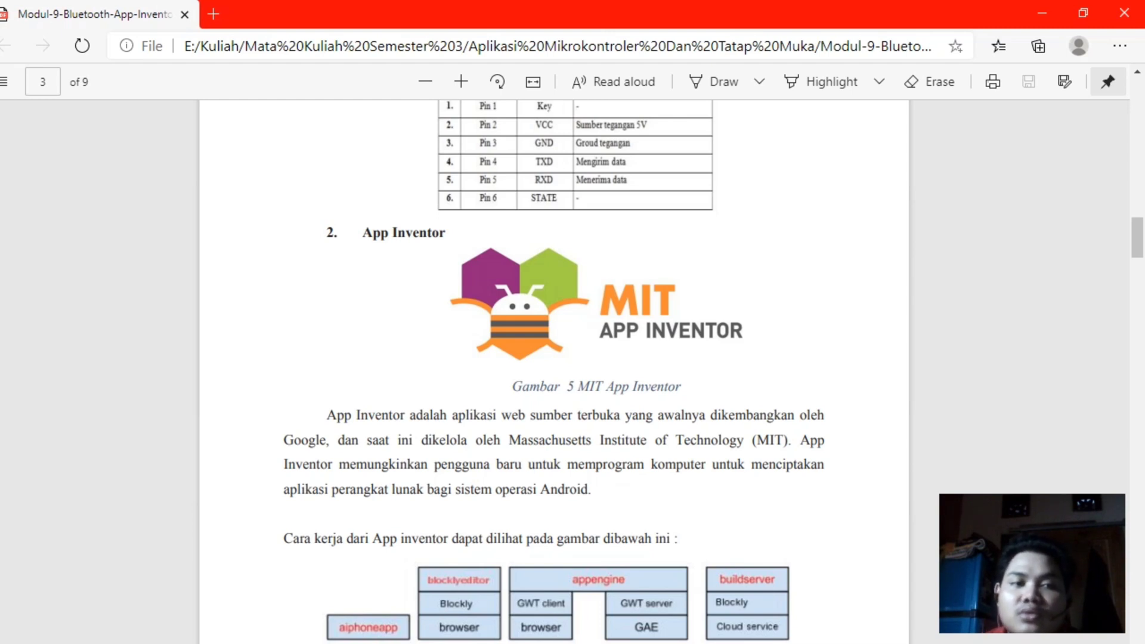
Switch to the Proteus schematic, search the device library for "arduino" and pick ARDUINO UNO R3.
left_click(1042, 13)
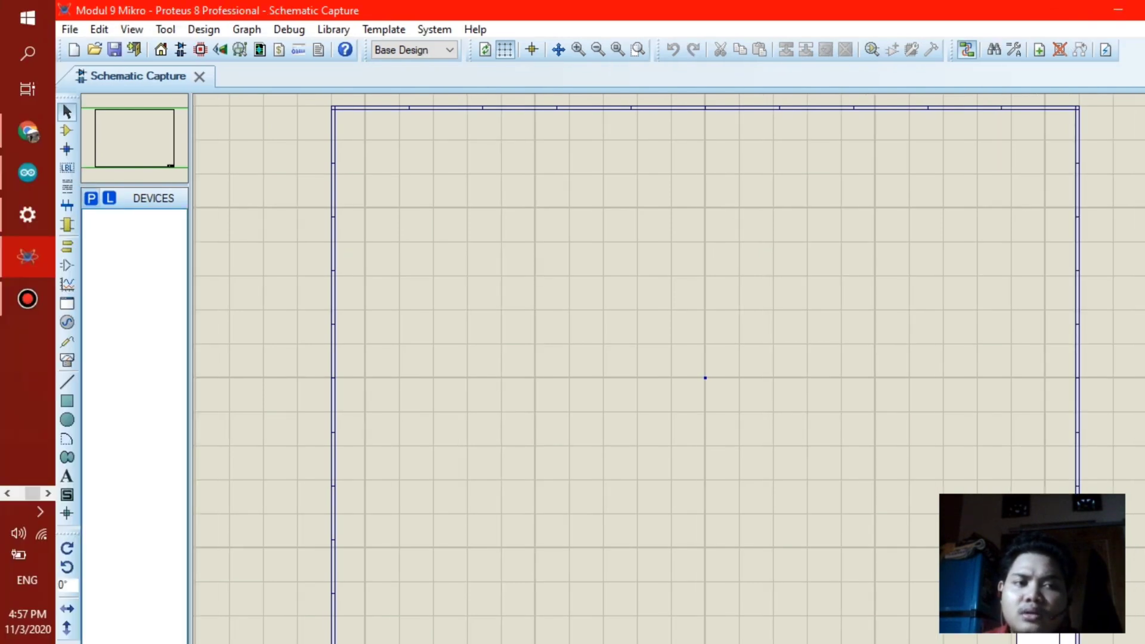
key("p")
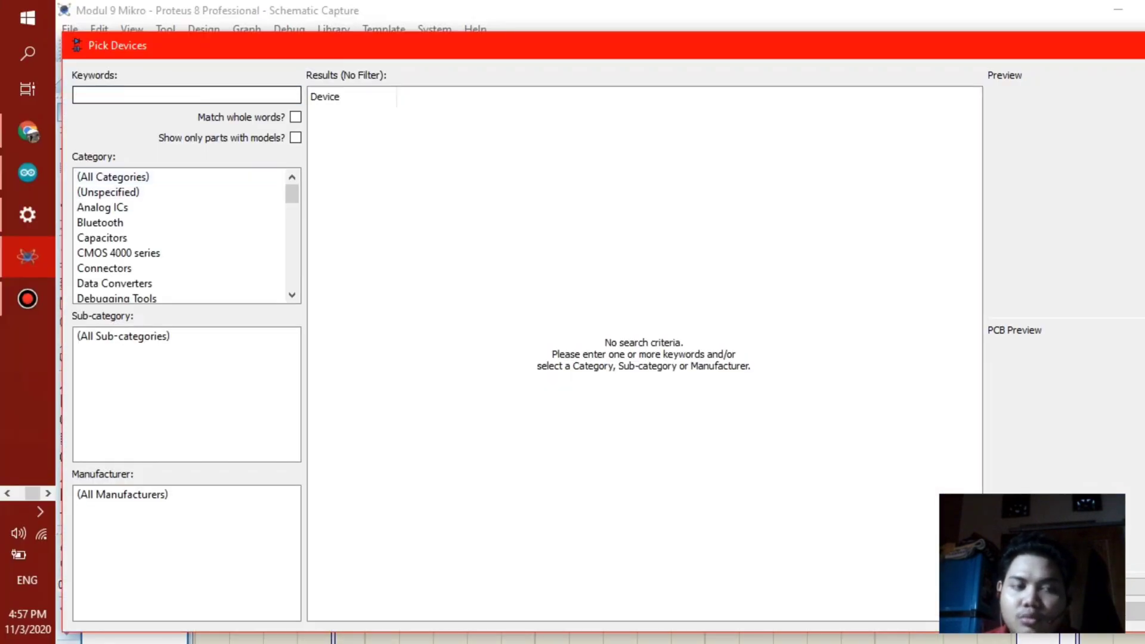
type("arduin")
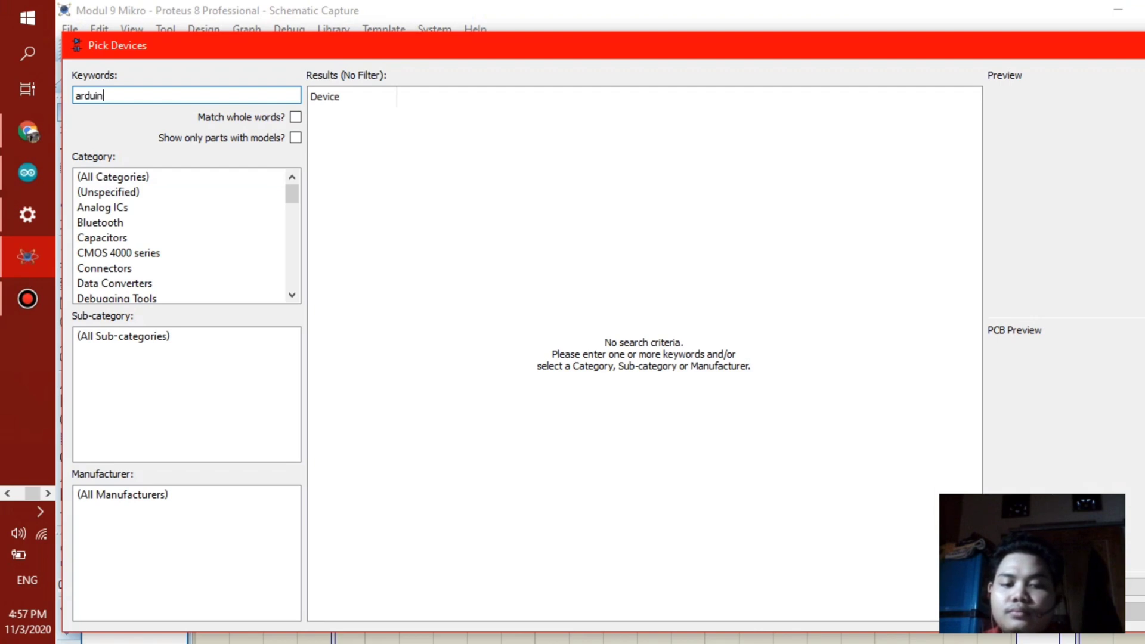
type("o")
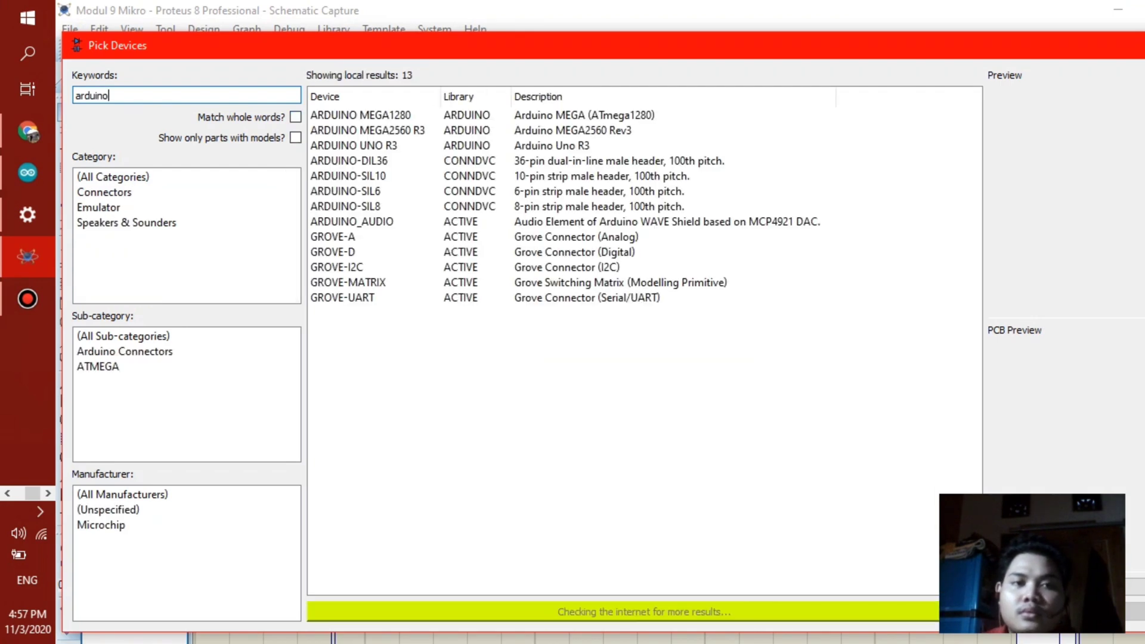
left_click(353, 145)
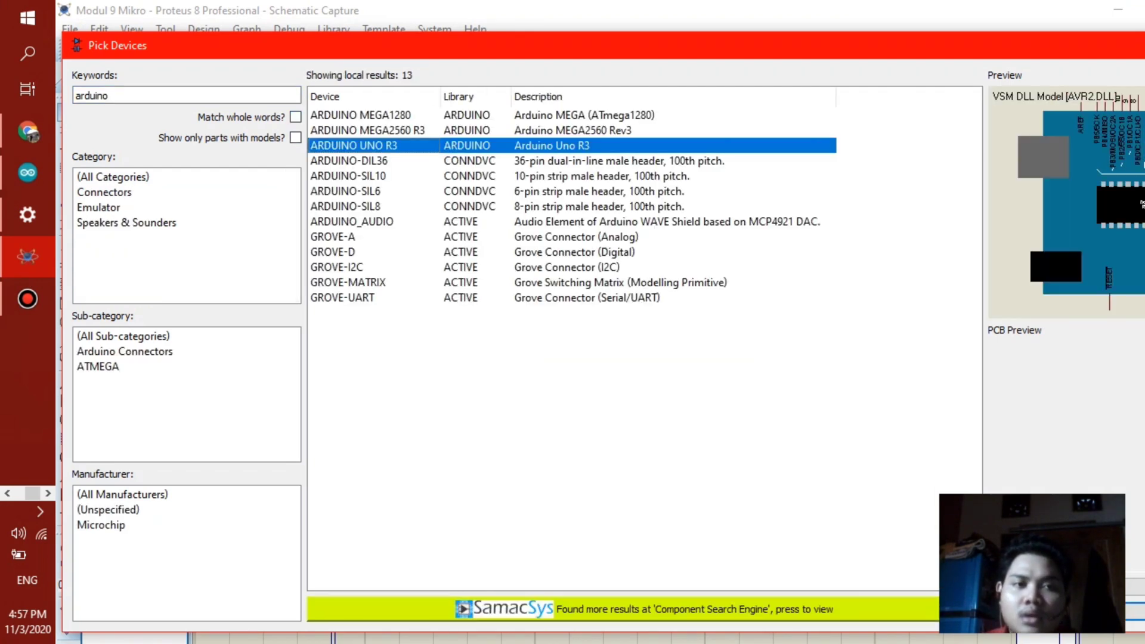
Find and pick the BLUETOOTH HC-05 module and the animated LED-BLUE for the device list.
left_click_drag(110, 96, 75, 95)
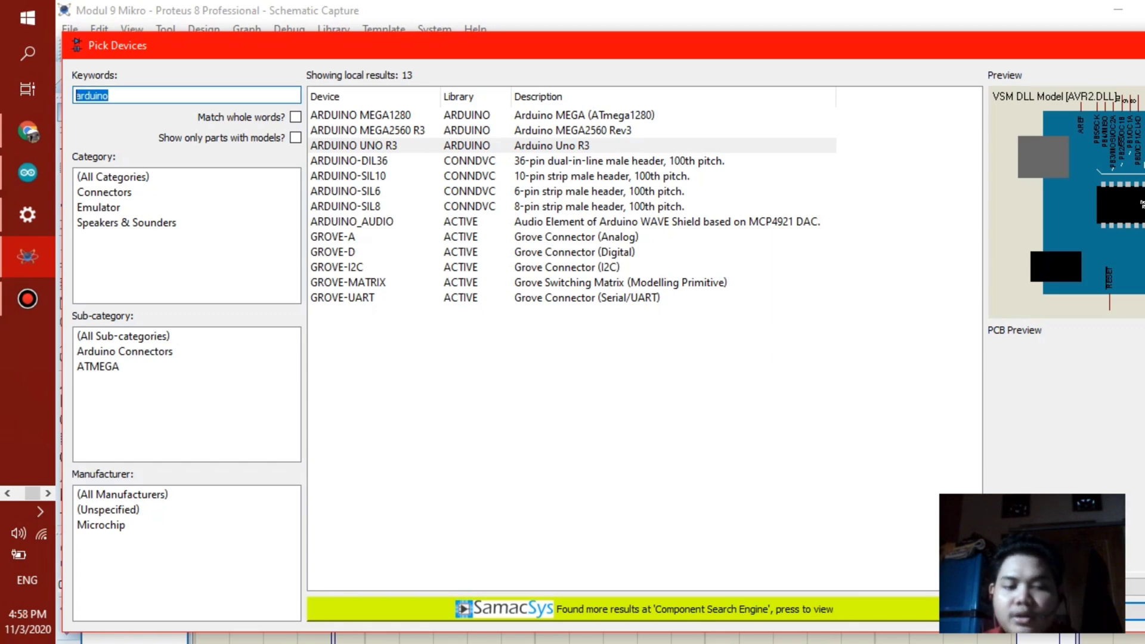
type("bluetoo")
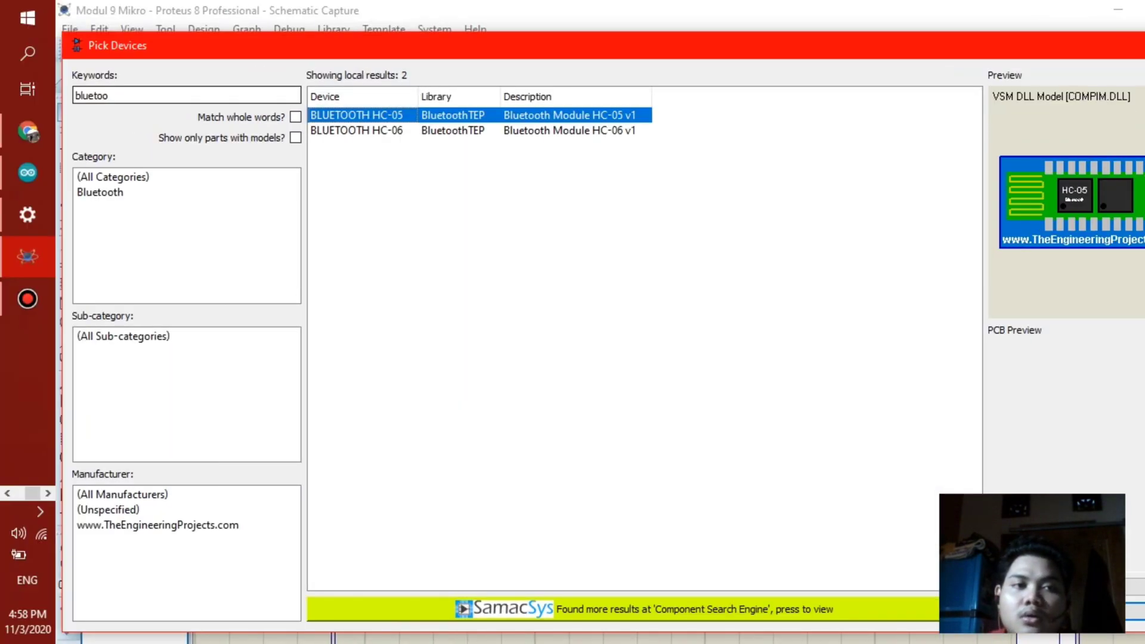
double_click(15, 96)
type("led")
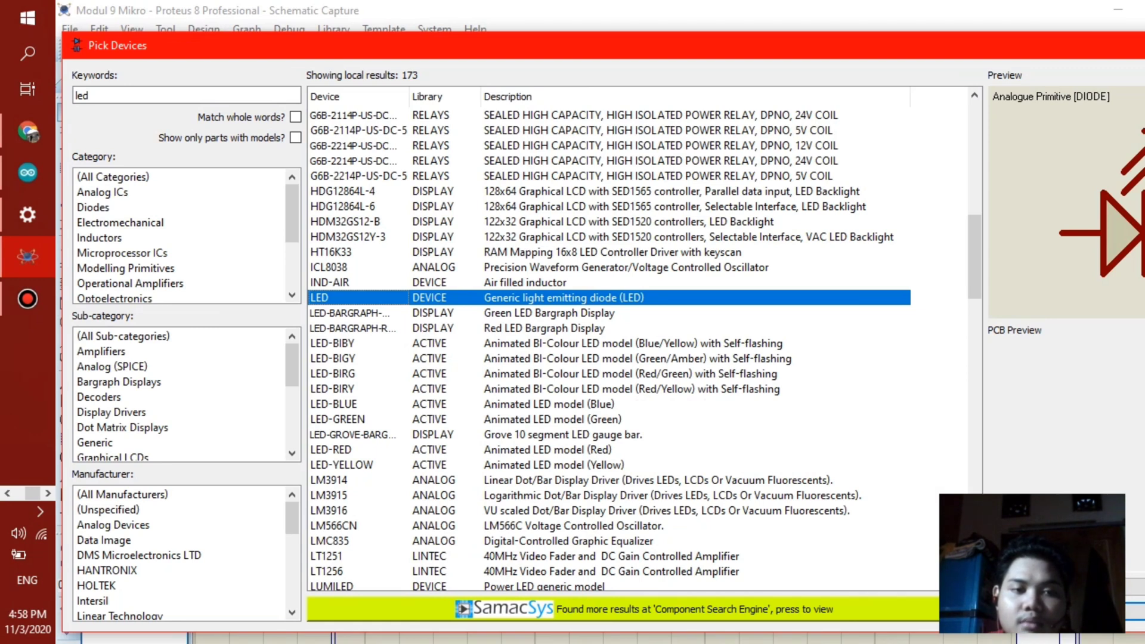
left_click(334, 404)
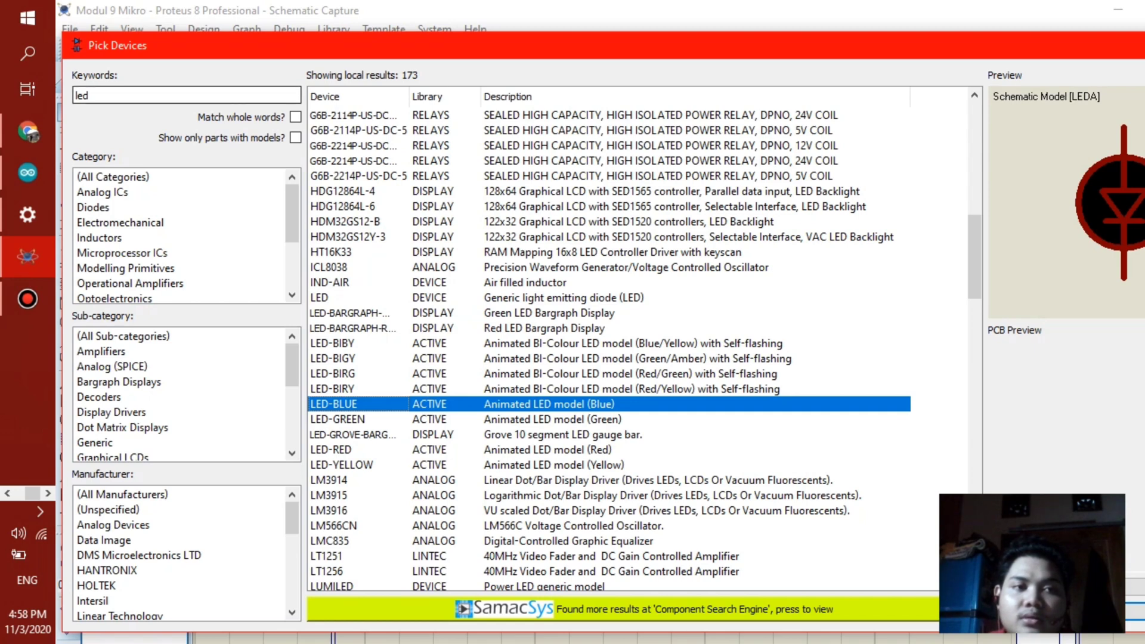
Search for "res", pick the generic resistor RES and finish picking devices.
type("res")
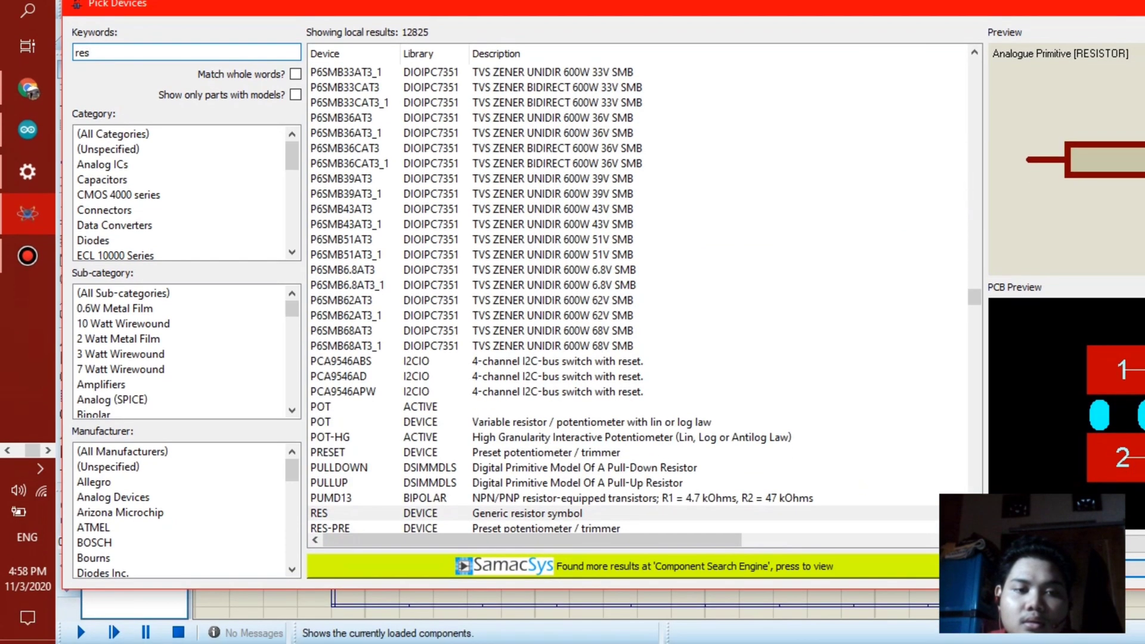
left_click(352, 513)
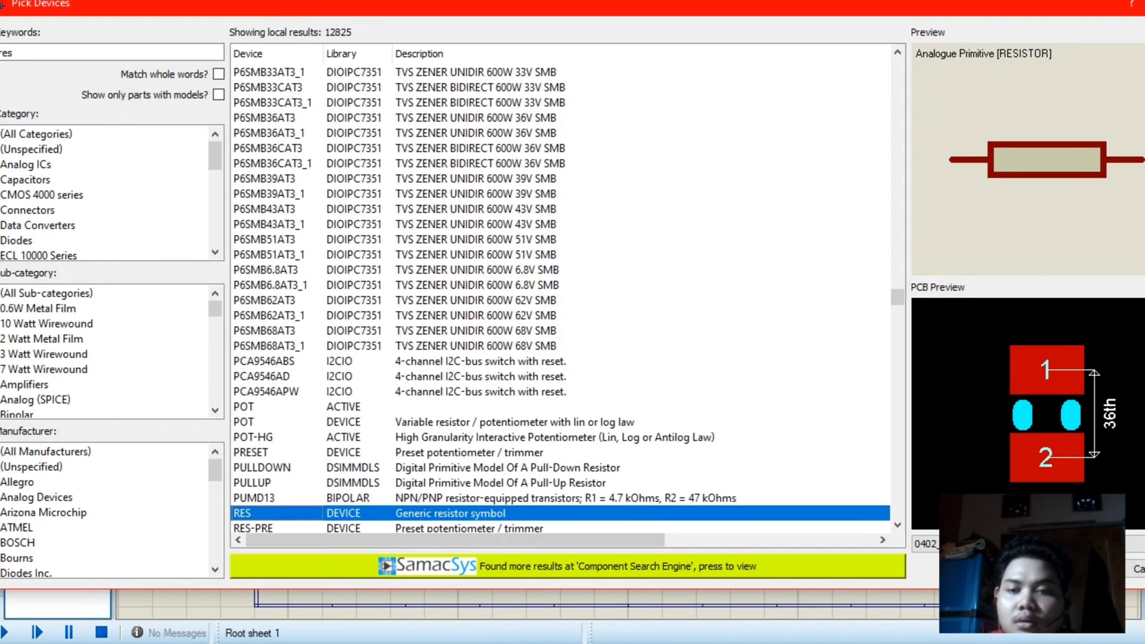
left_click(1080, 569)
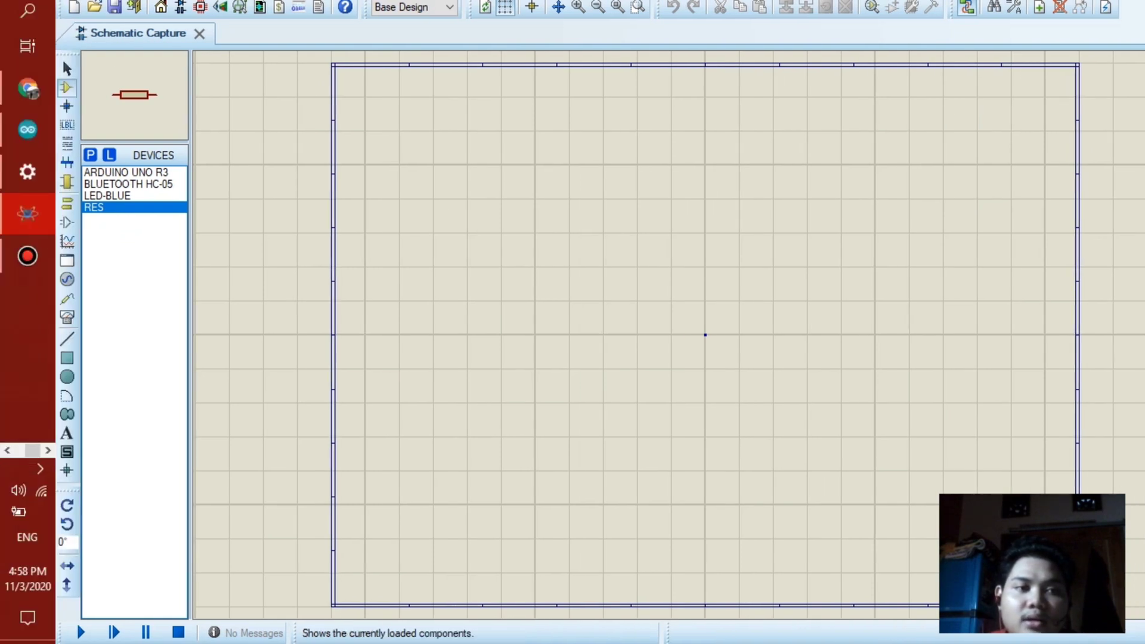
Place the Arduino Uno R3 in the upper-left area of the sheet and the Bluetooth HC-05 module above it.
left_click(125, 172)
scroll(491, 217, "up", 1)
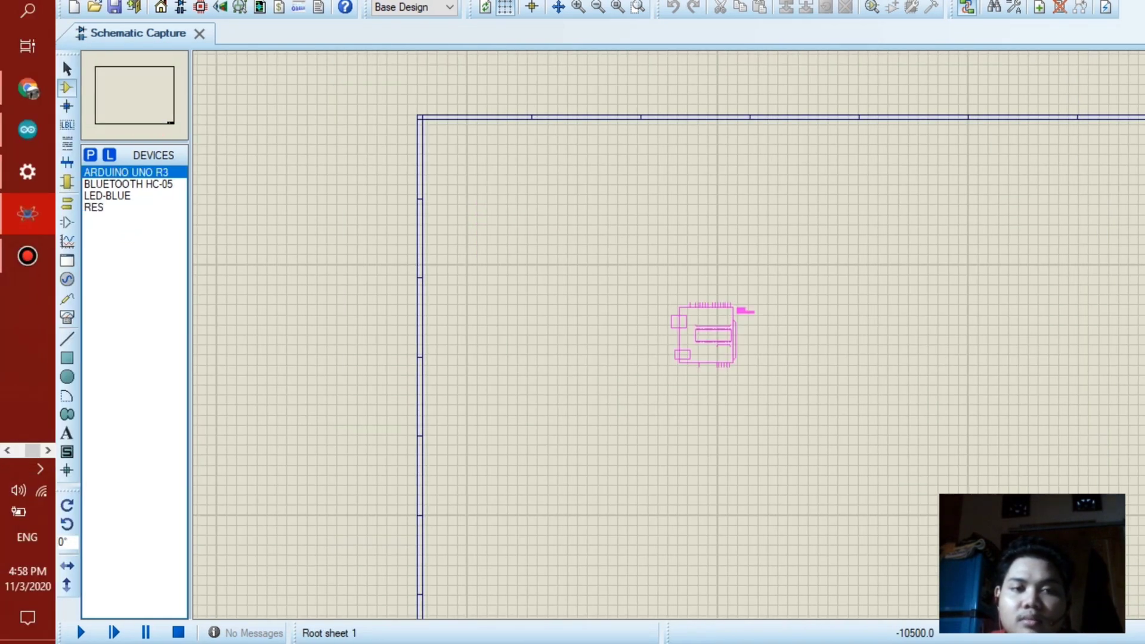
scroll(704, 334, "up", 1)
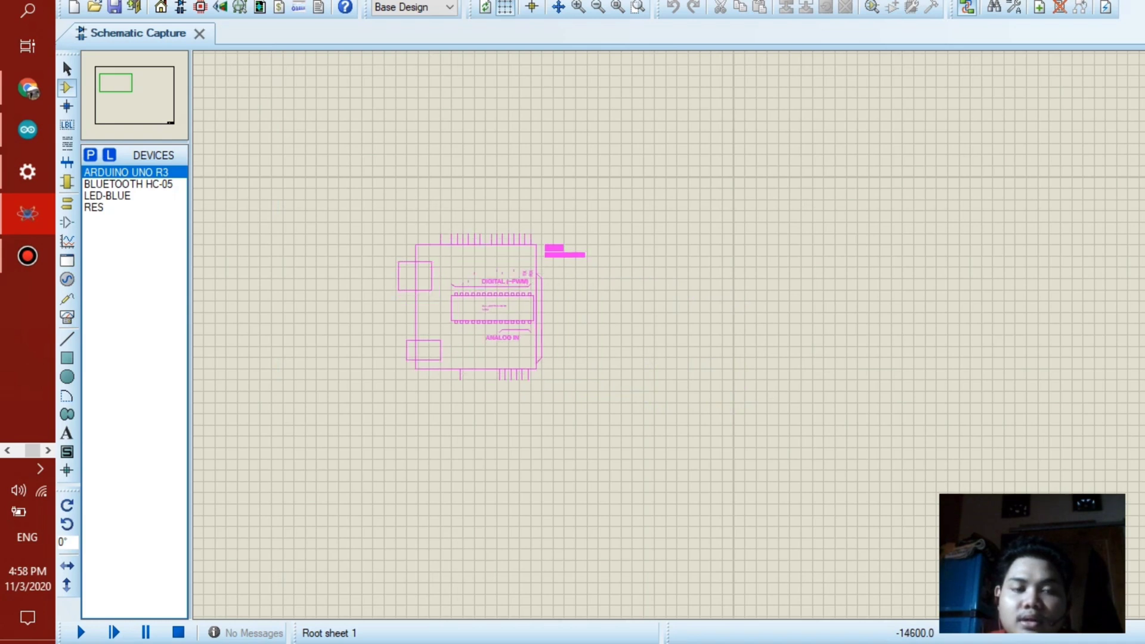
left_click(472, 308)
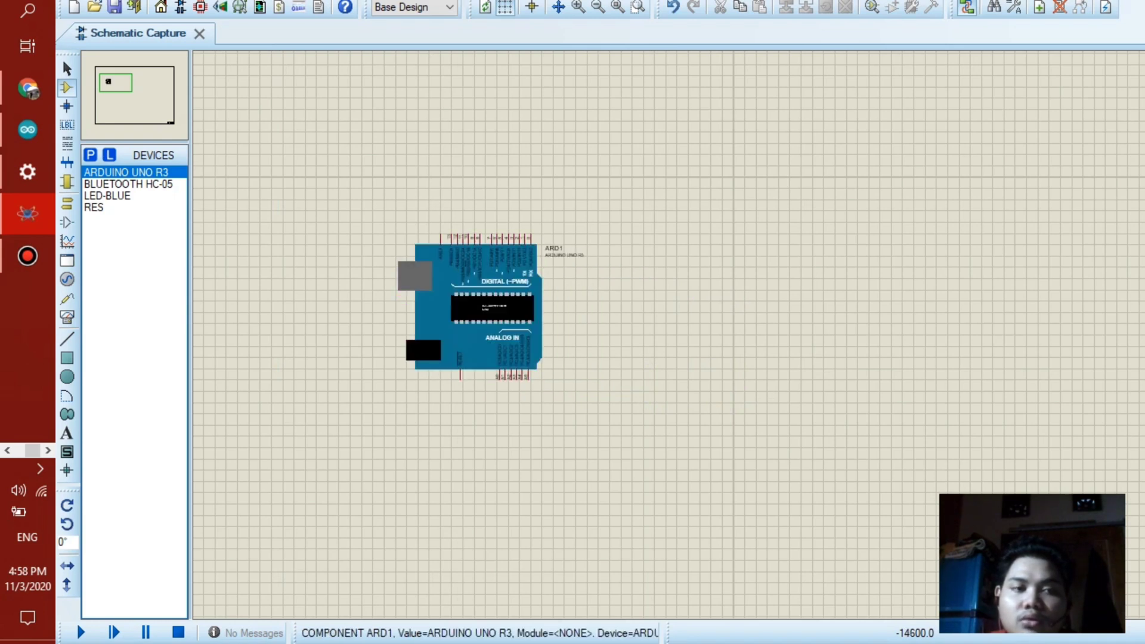
left_click(128, 184)
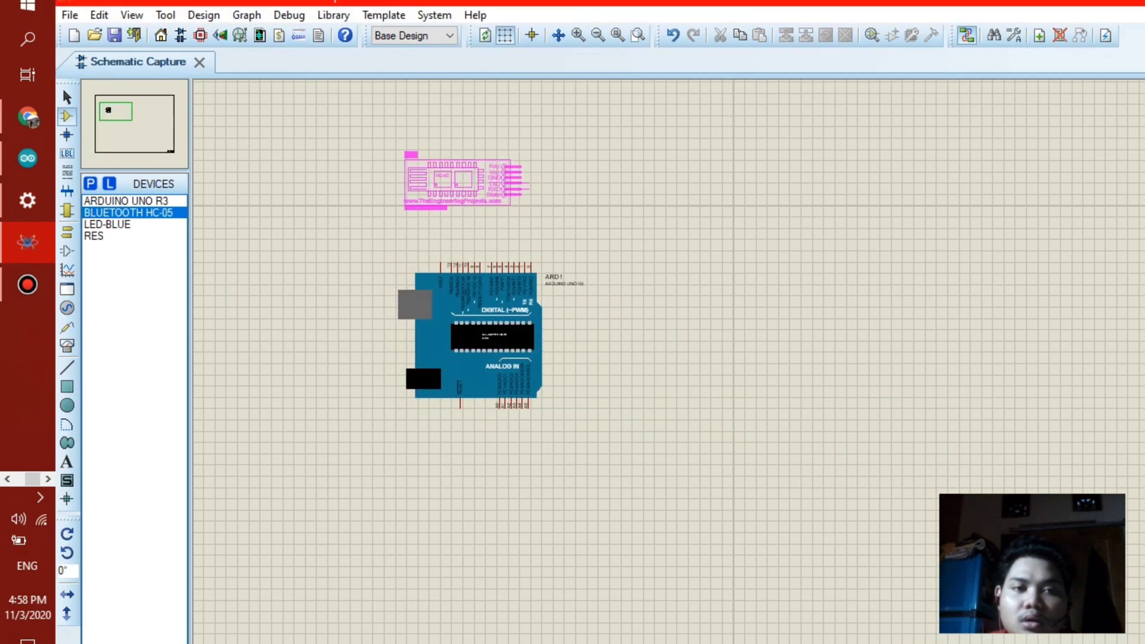
left_click(466, 153)
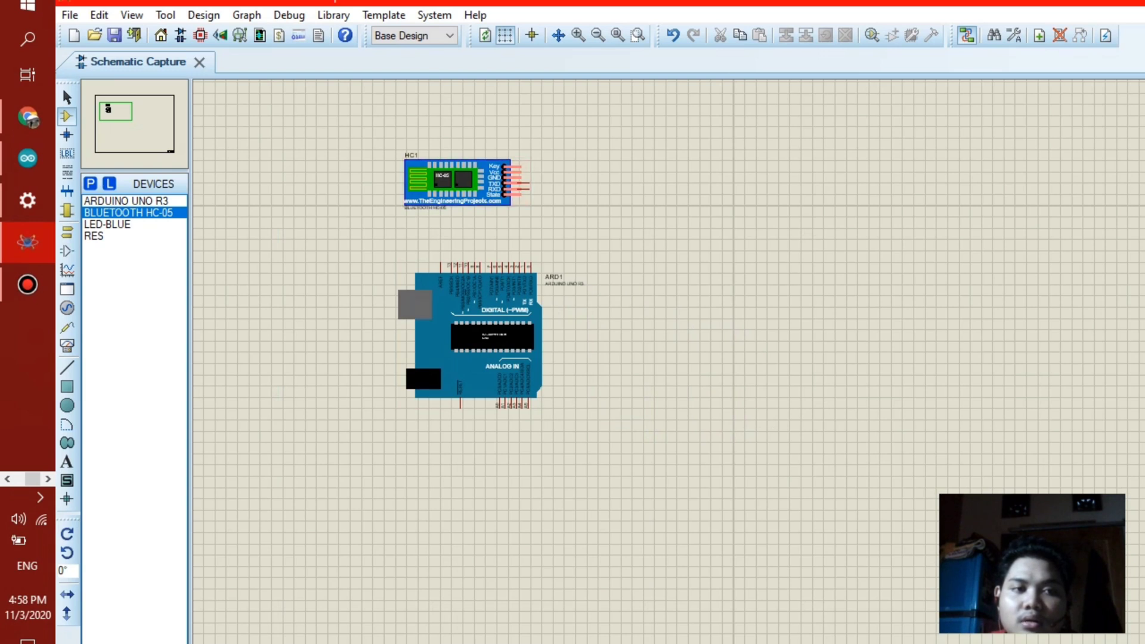
Place a RES resistor to the right of the Arduino and a LED-BLUE beside the resistor.
left_click(94, 236)
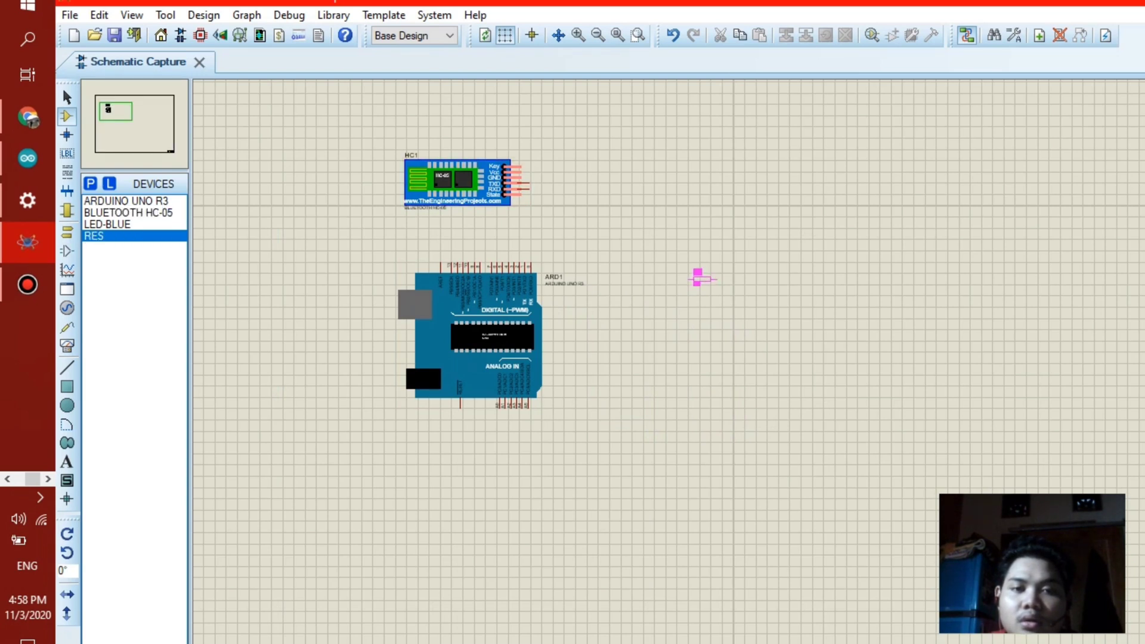
left_click(686, 267)
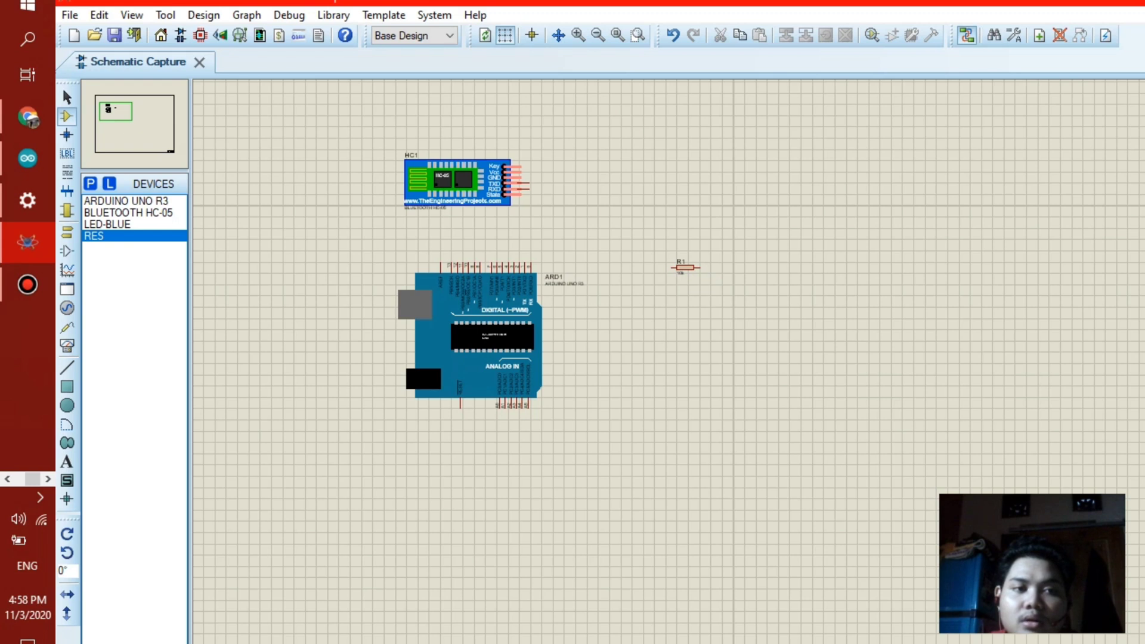
left_click(107, 224)
left_click(739, 272)
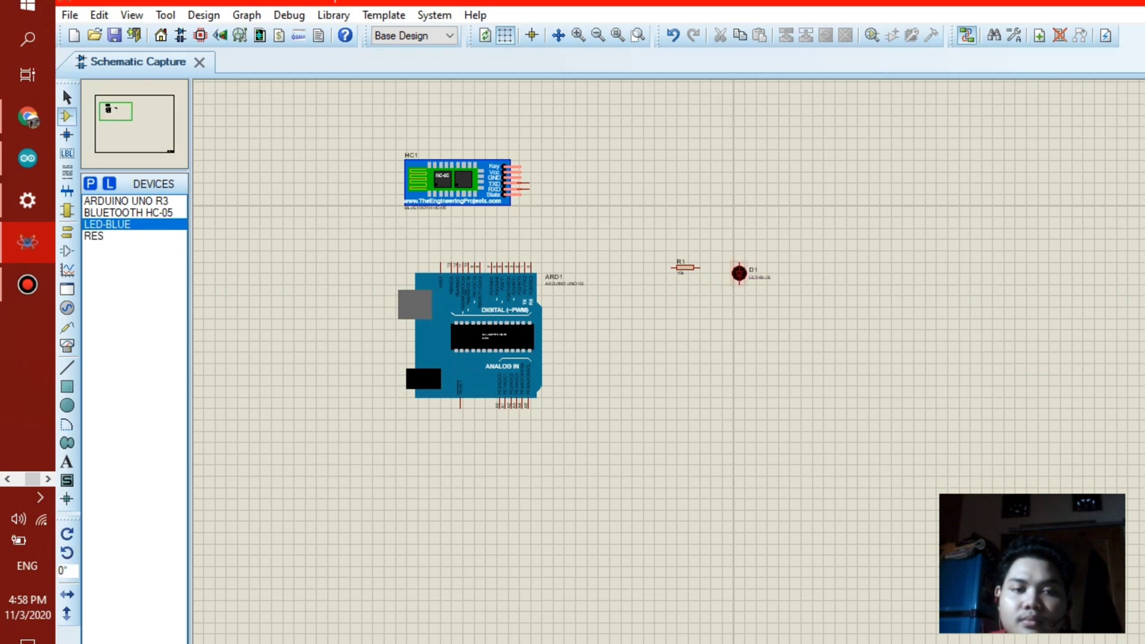
Rotate the Arduino clockwise so its digital pins face right, and move the HC-05 module closer above it.
right_click(498, 333)
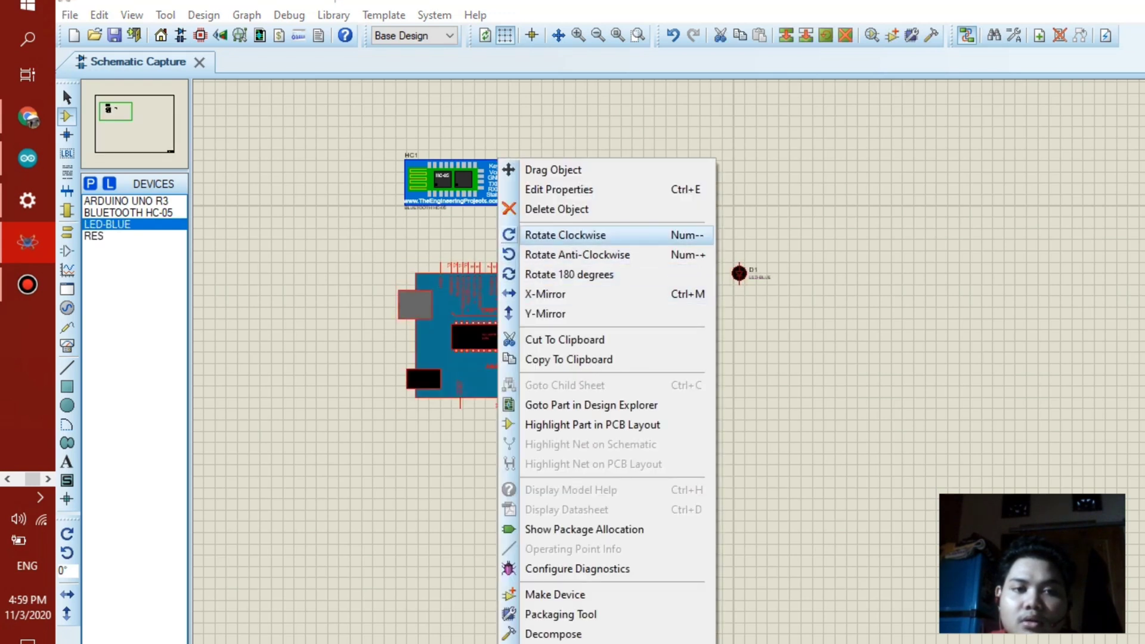
left_click(566, 234)
scroll(497, 253, "up", 1)
middle_click(669, 361)
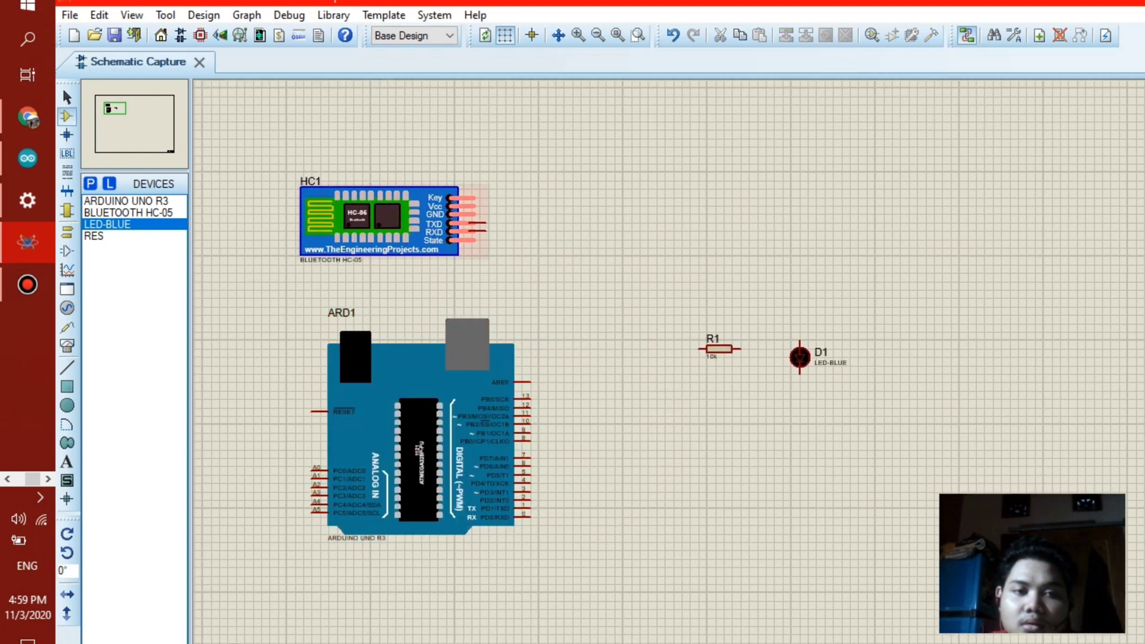
left_click_drag(379, 222, 422, 239)
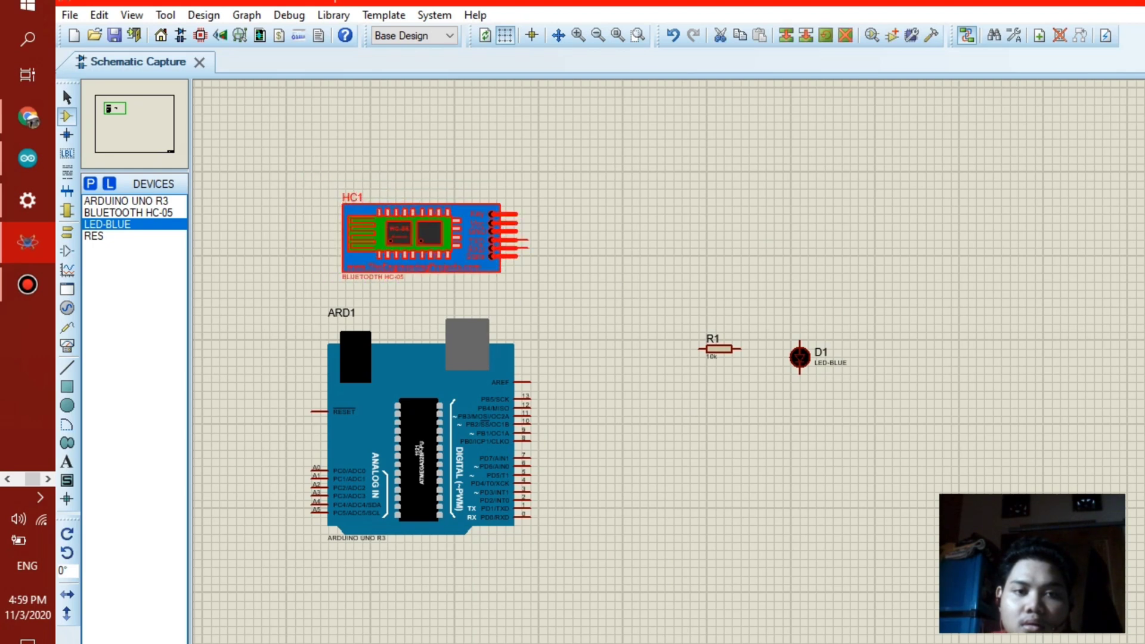
Wire the HC-05's TXD pin to Arduino pin 0 (RX) and its RXD pin to Arduino pin 1 (TX).
scroll(382, 366, "up", 1)
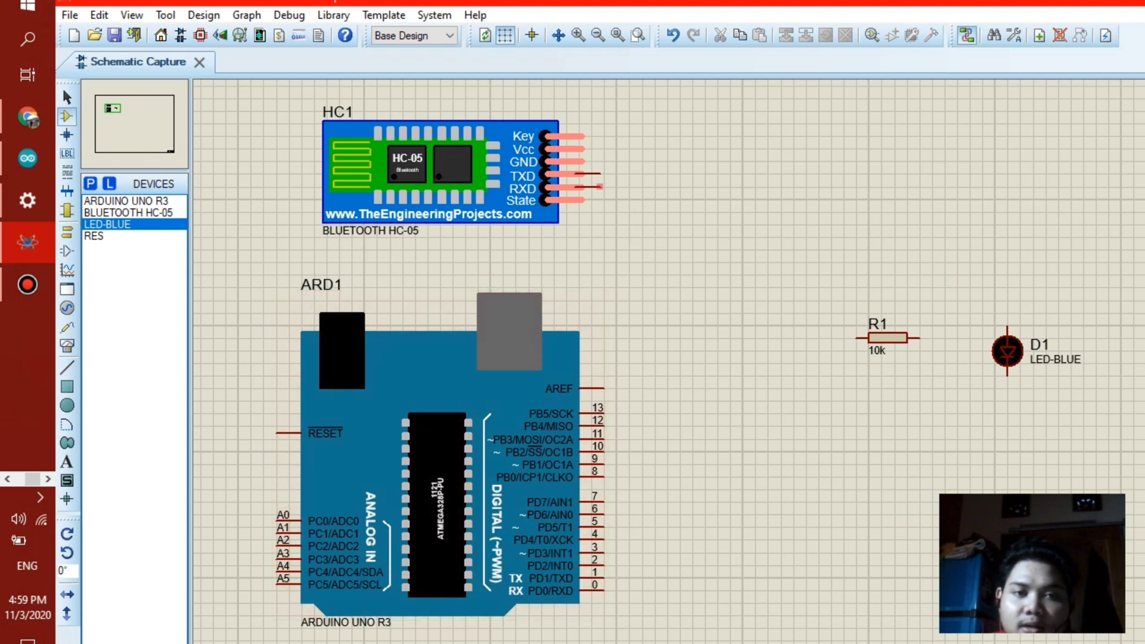
left_click(600, 173)
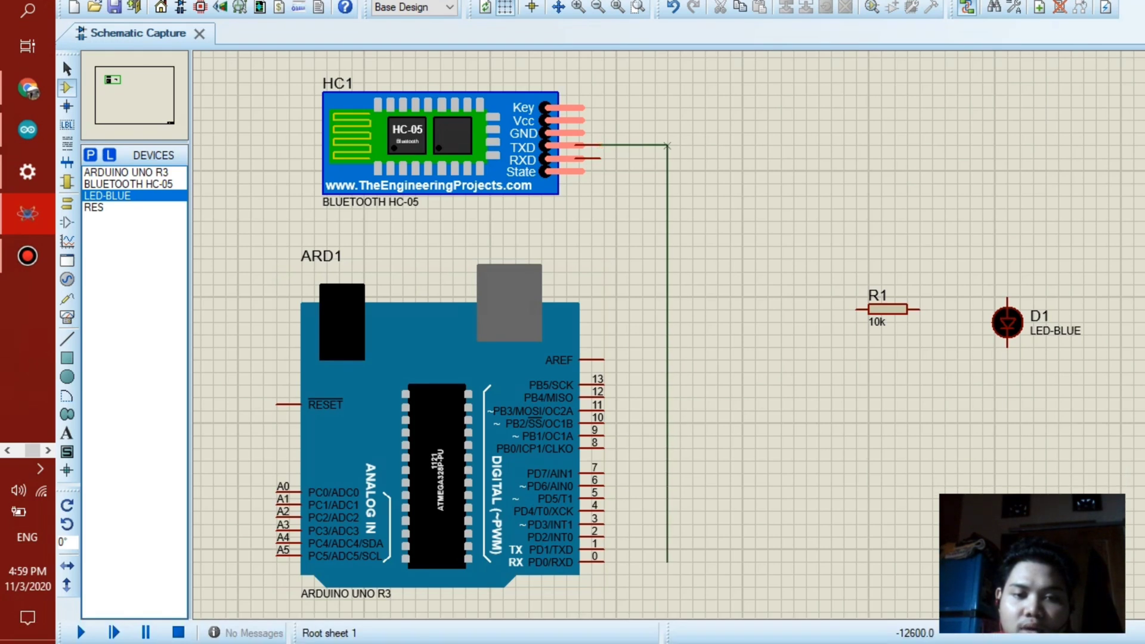
left_click(604, 561)
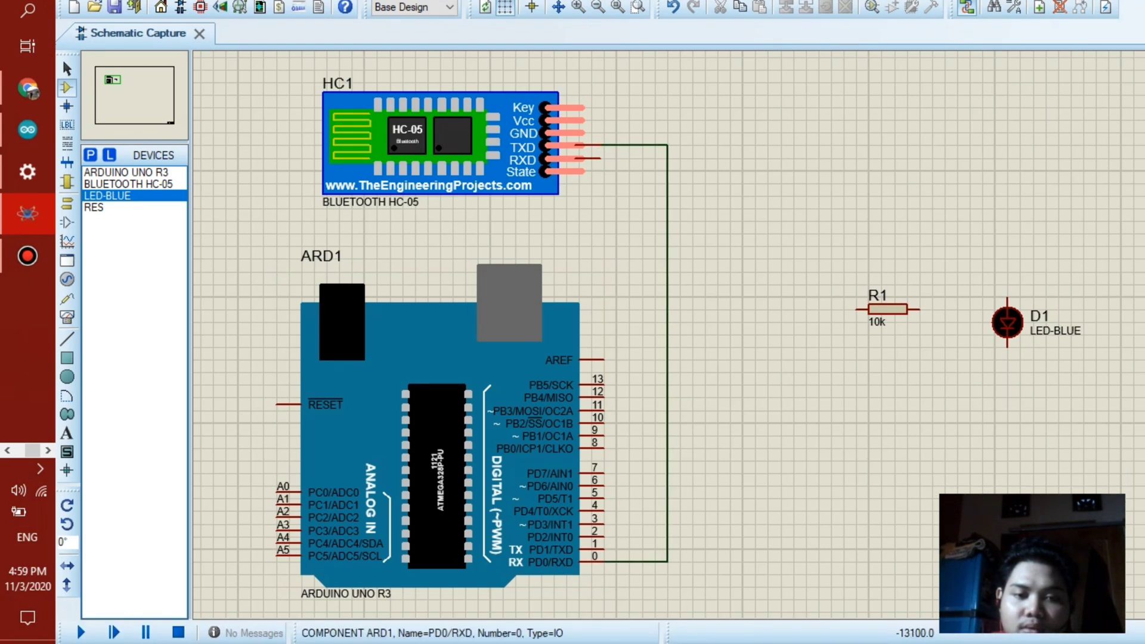
left_click(604, 548)
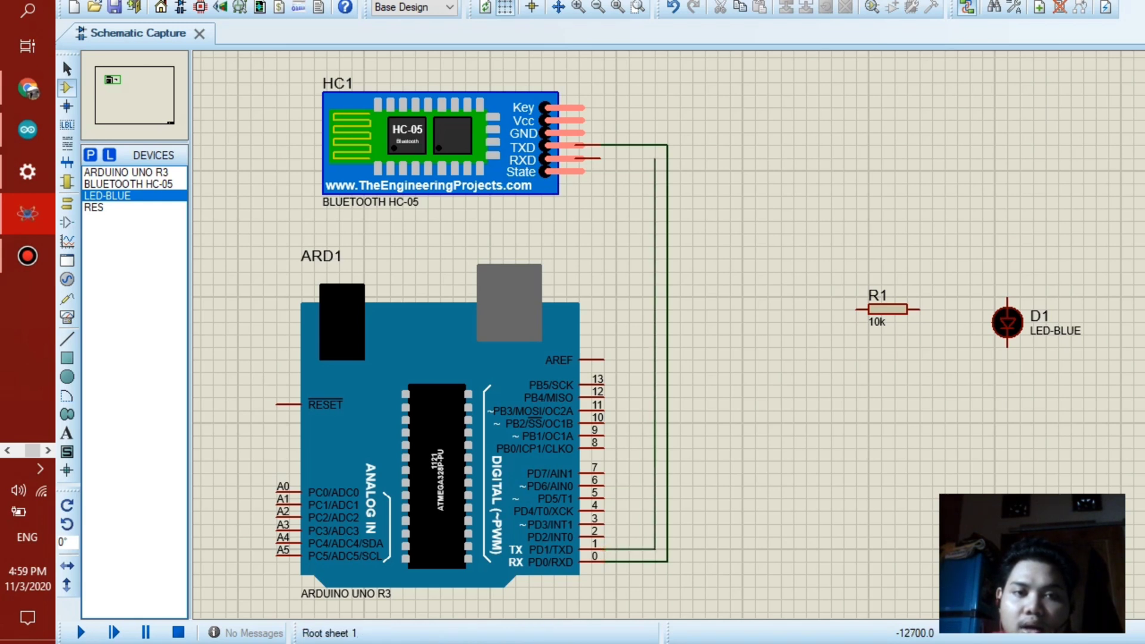
left_click(600, 163)
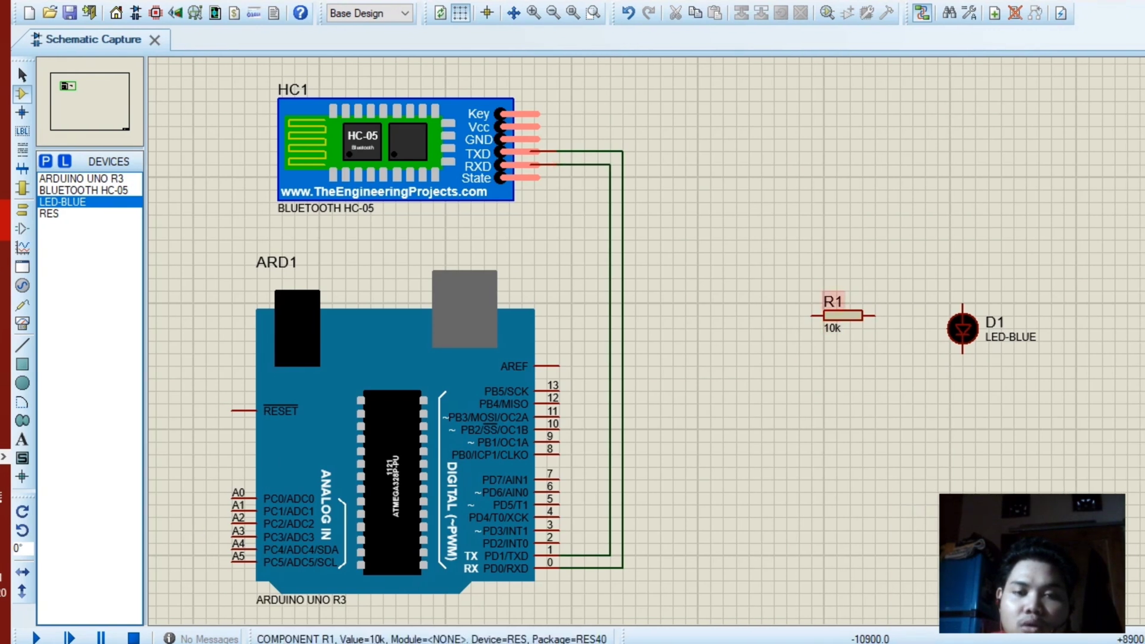
left_click(841, 315)
mouse_move(840, 316)
left_mouse_down()
mouse_move(767, 327)
mouse_move(744, 350)
mouse_move(839, 316)
left_mouse_up()
double_click(840, 316)
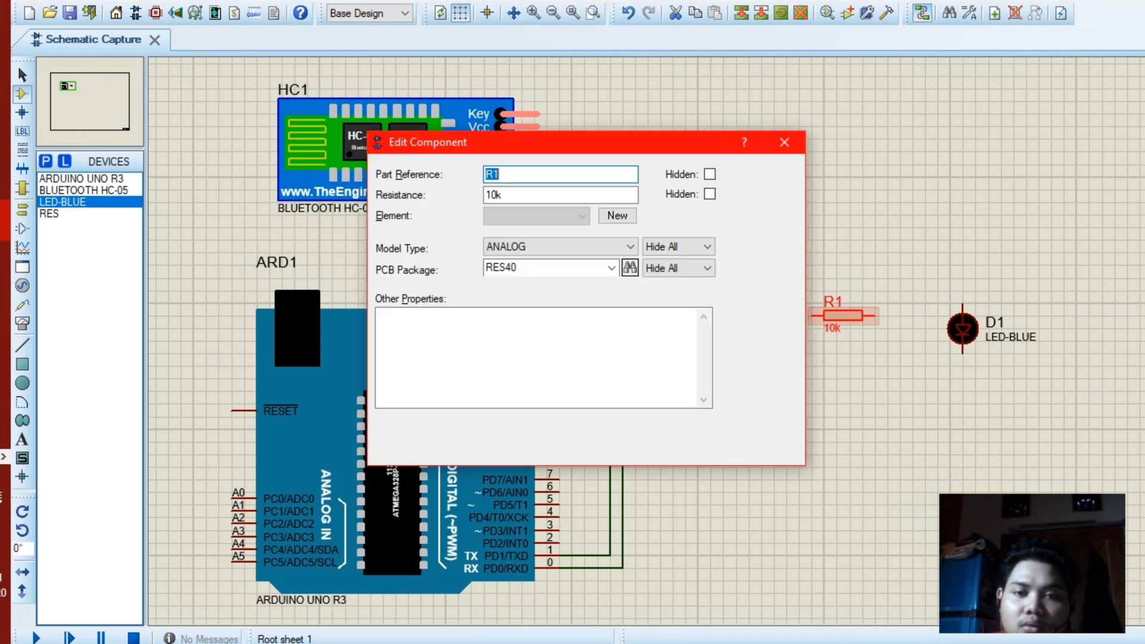
key("Escape")
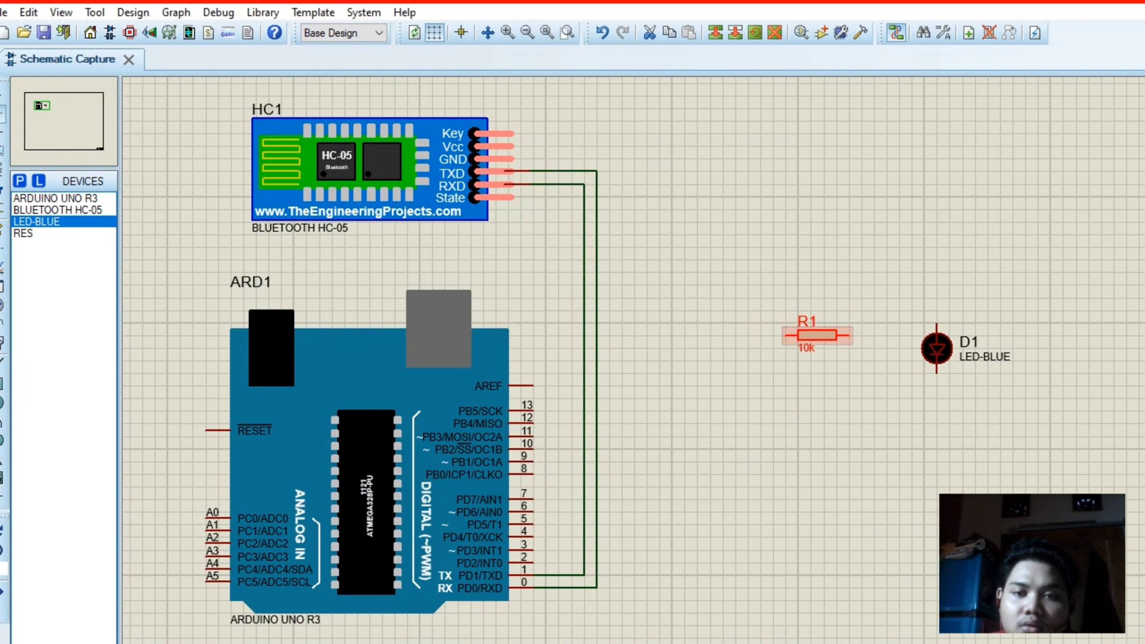
Move resistor R1 level with Arduino pin 13 and wire the pin to the resistor's near end.
double_click(817, 335)
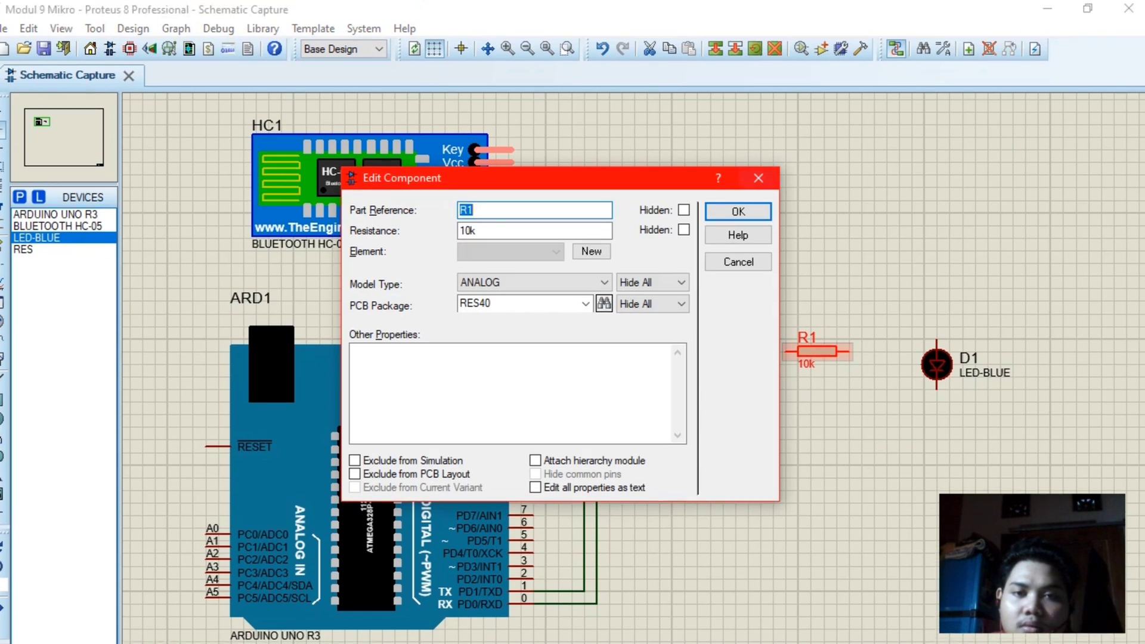
left_click(738, 196)
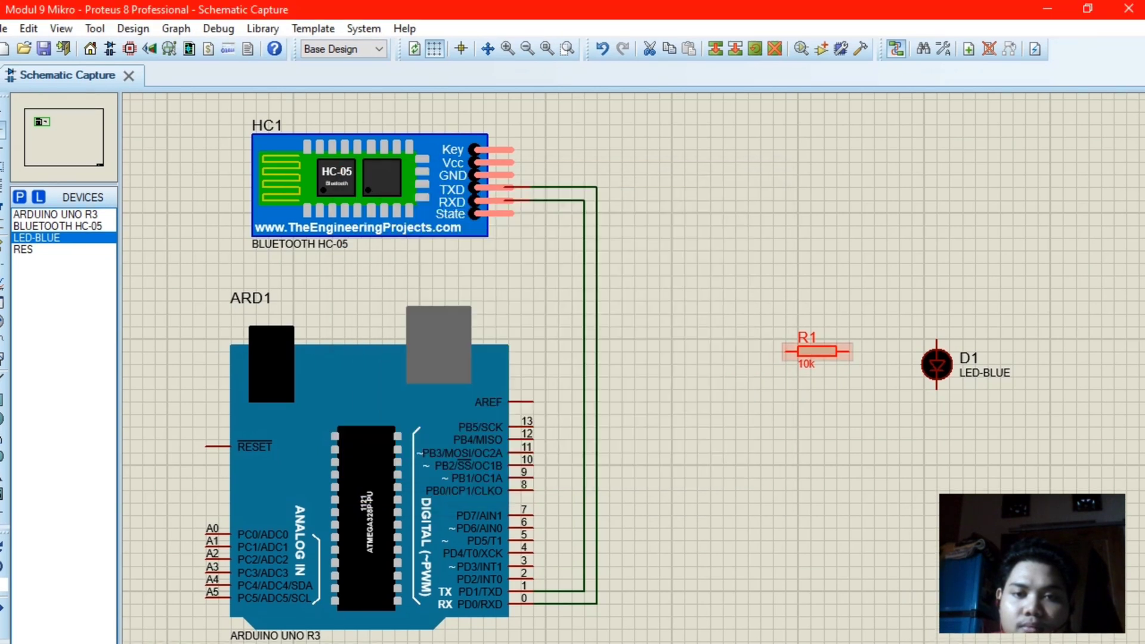
left_click_drag(817, 351, 678, 426)
left_click(638, 444)
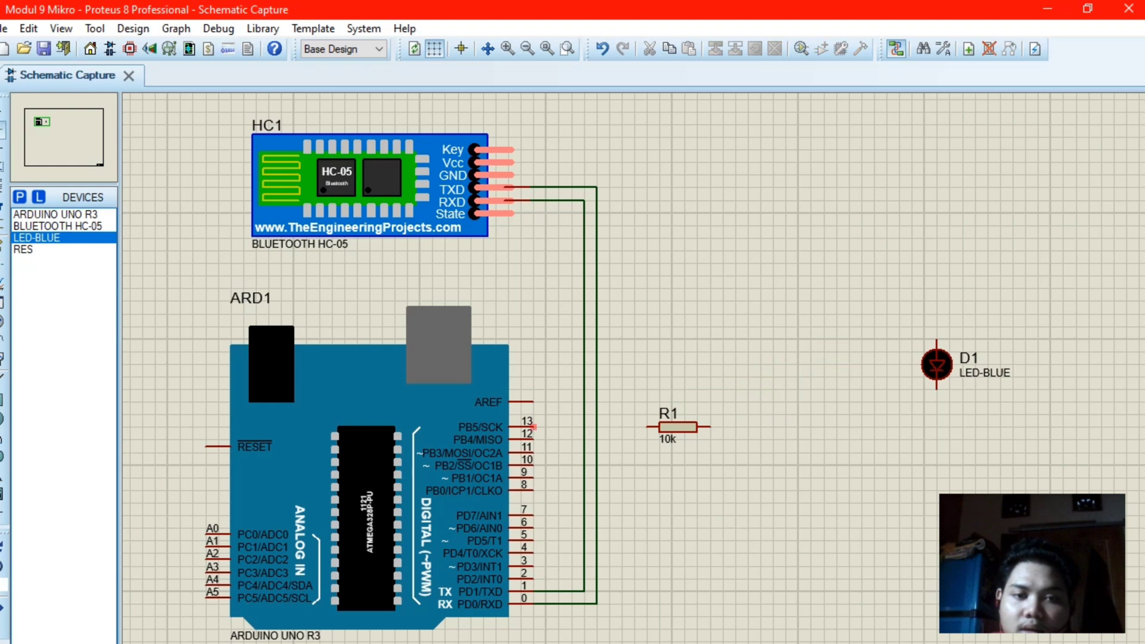
left_click(535, 427)
left_click(649, 427)
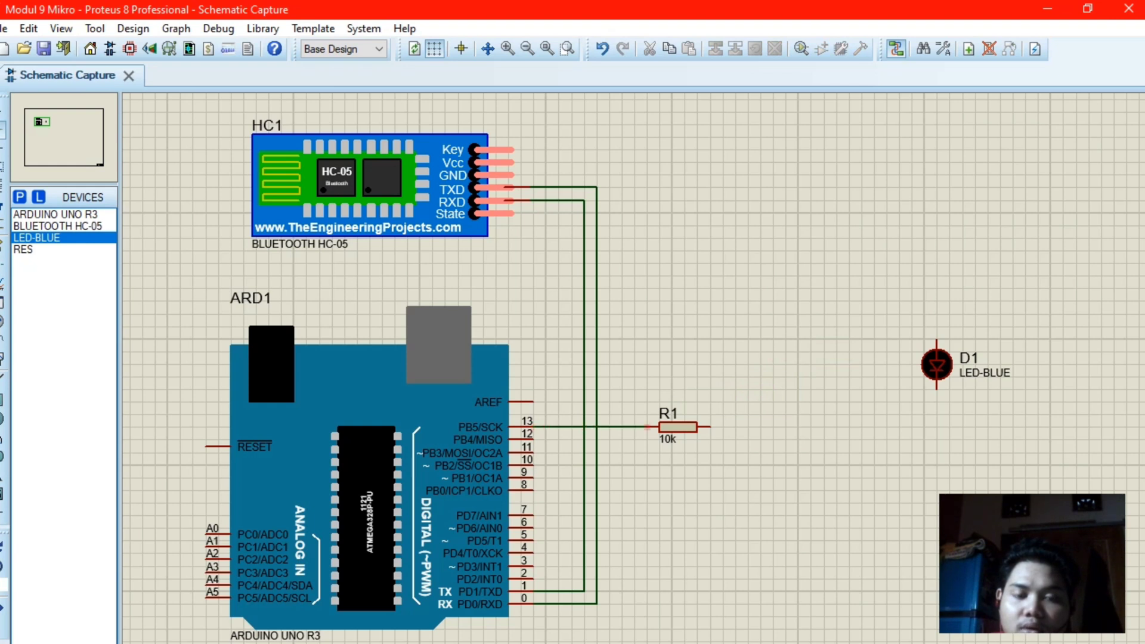
Move the blue LED just below and right of resistor R1 and wire the resistor's free end to the LED's upper pin.
left_click_drag(937, 365, 748, 477)
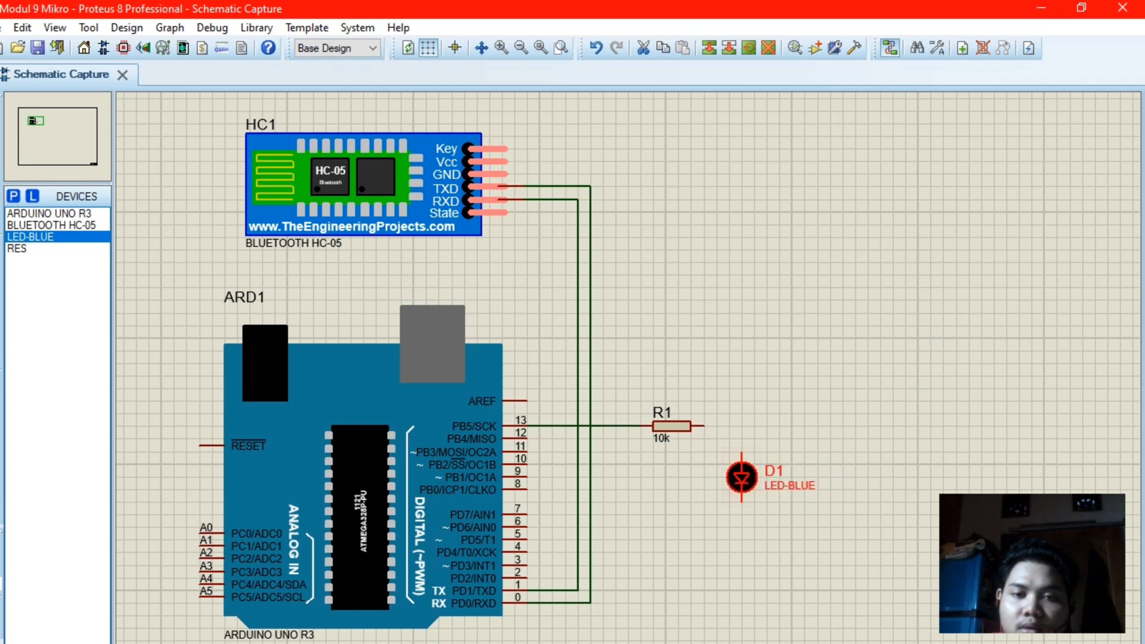
left_click(704, 426)
left_click(741, 454)
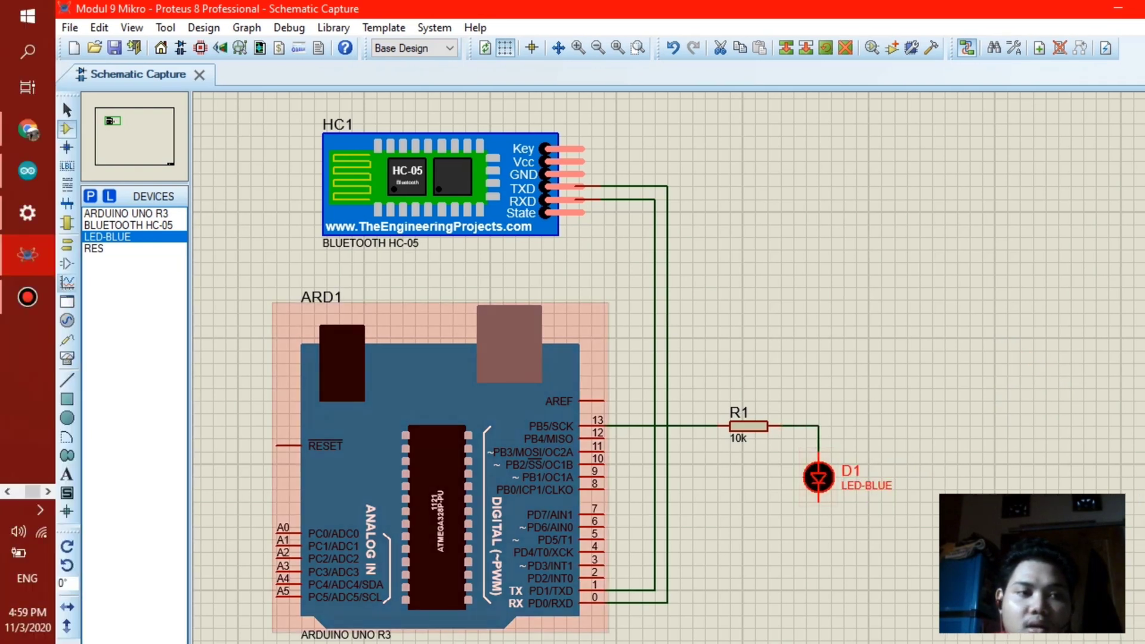
Place a GROUND terminal below the blue LED and wire the LED's lower pin to it.
left_click(67, 244)
left_click(105, 271)
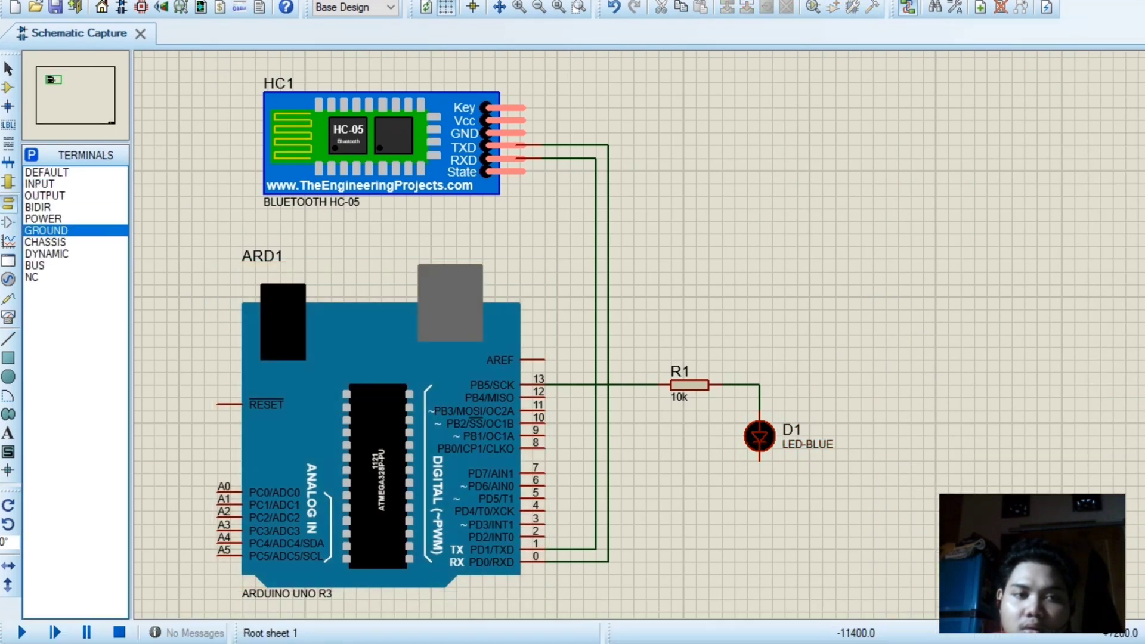
left_click(760, 525)
left_click(760, 460)
left_click(759, 512)
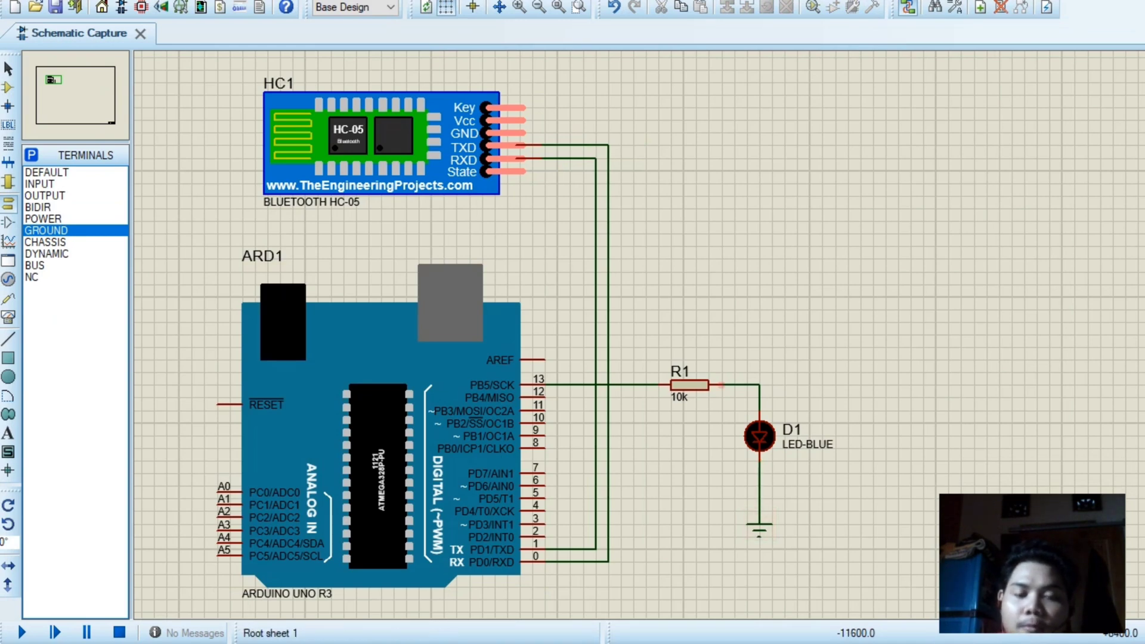
Set the HC-05 module's physical port to COM4.
scroll(645, 335, "down", 1)
scroll(730, 325, "up", 1)
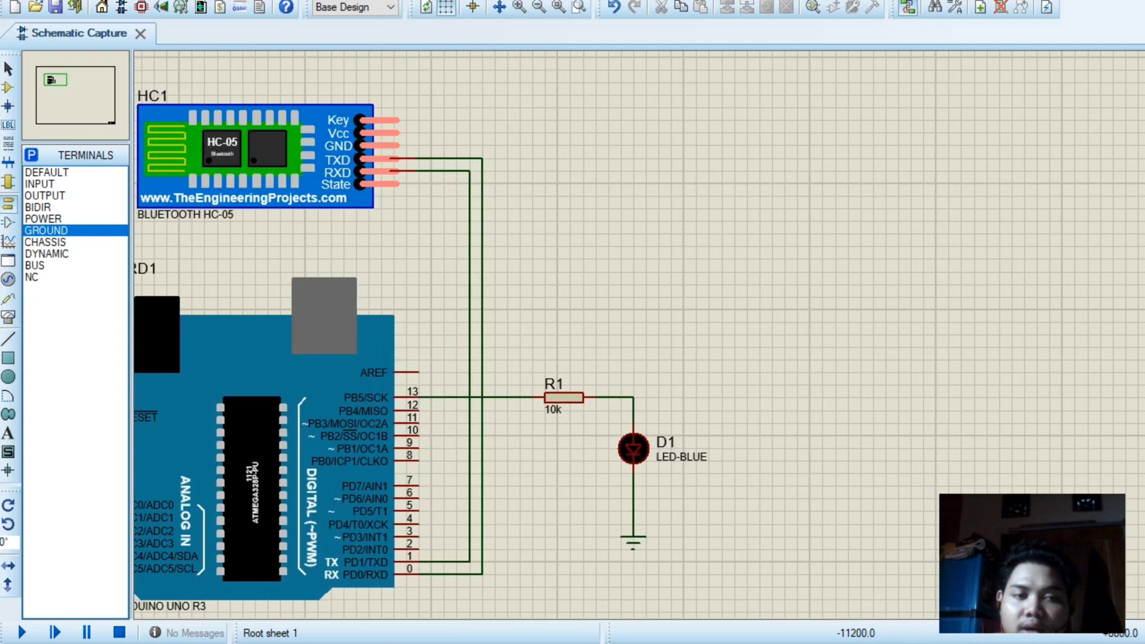
scroll(645, 334, "down", 1)
double_click(382, 214)
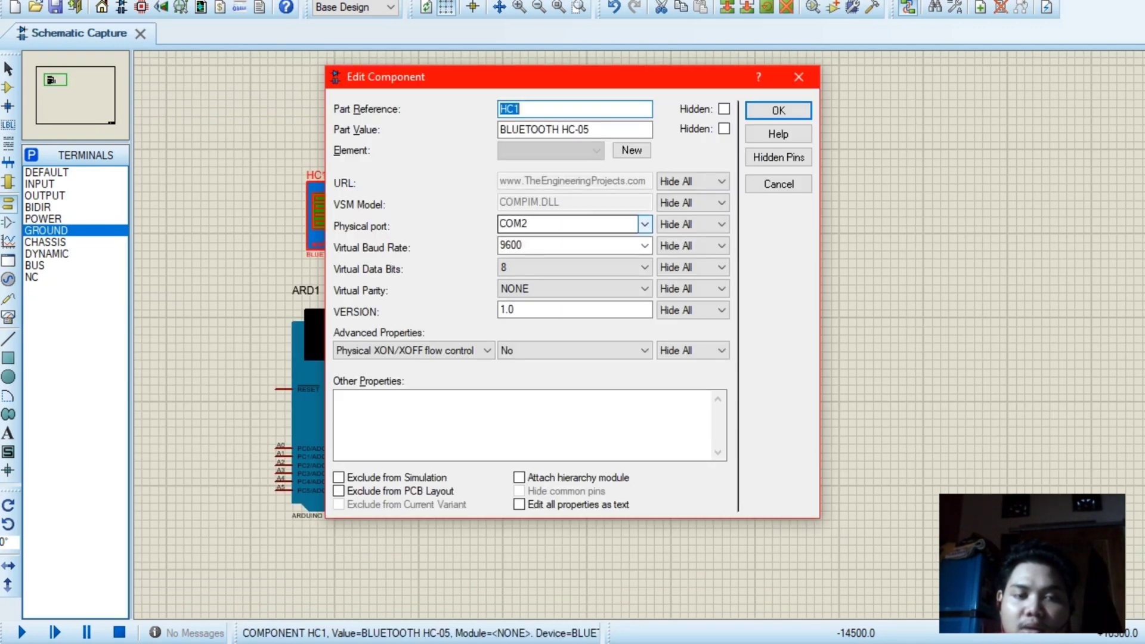
left_click(644, 224)
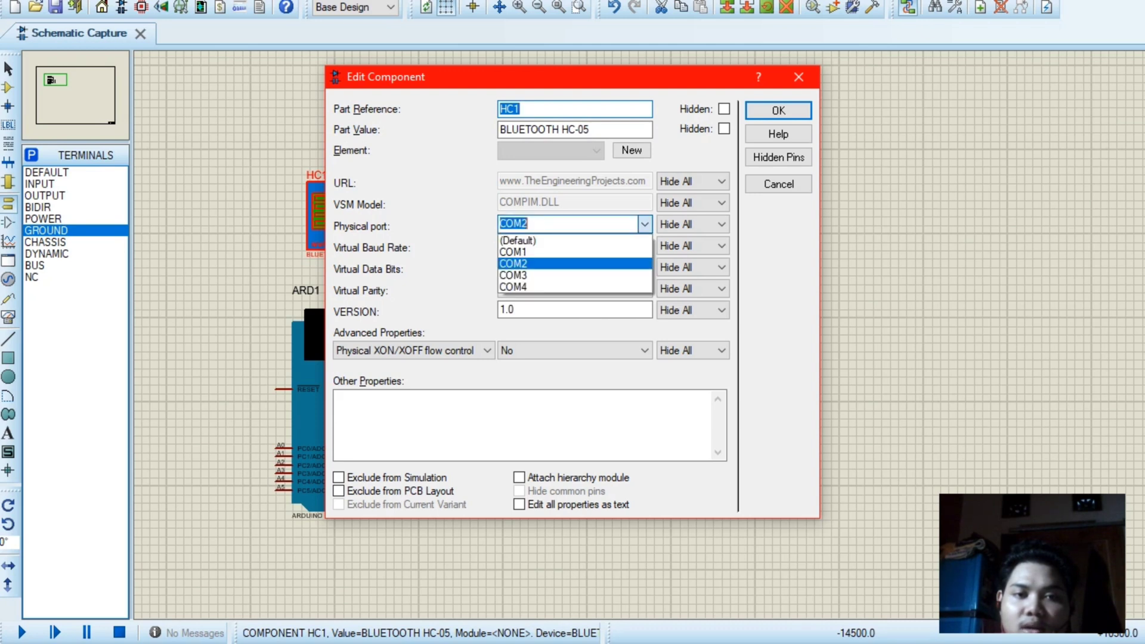
left_click(537, 287)
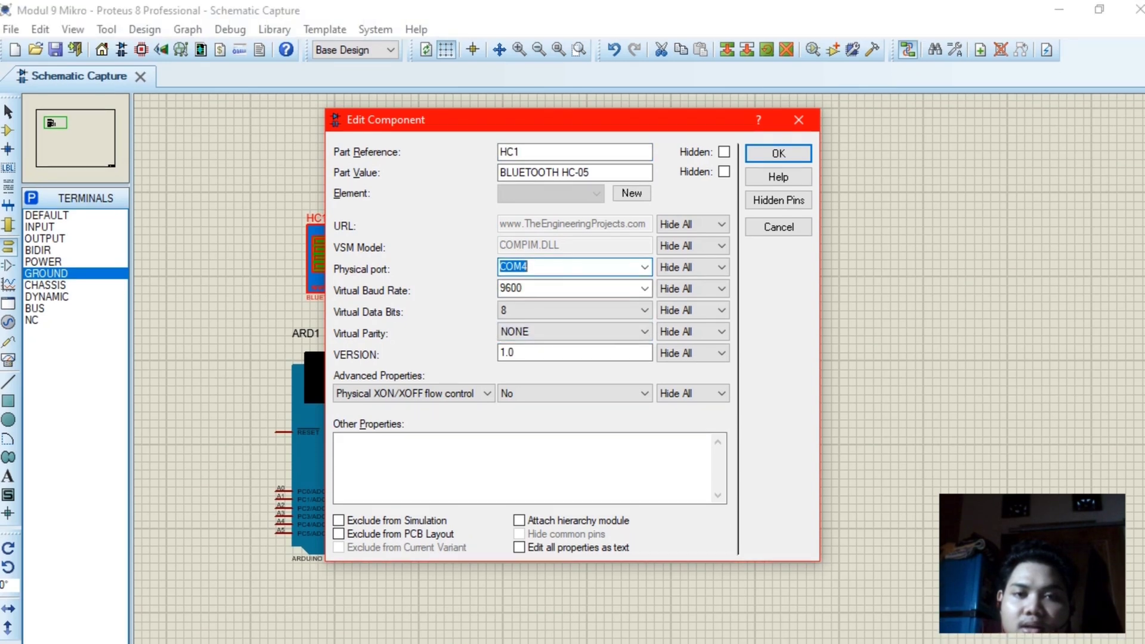
left_click(778, 111)
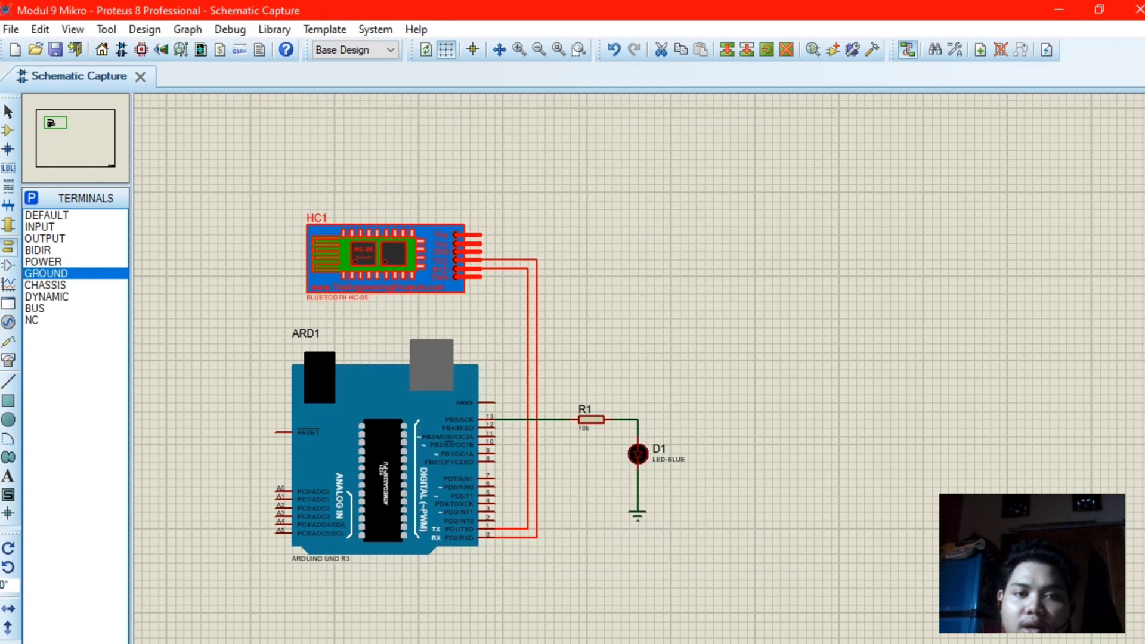
Switch to the Windows Bluetooth settings, check the COM ports assigned to the PC, and return to the Proteus schematic.
left_click(27, 213)
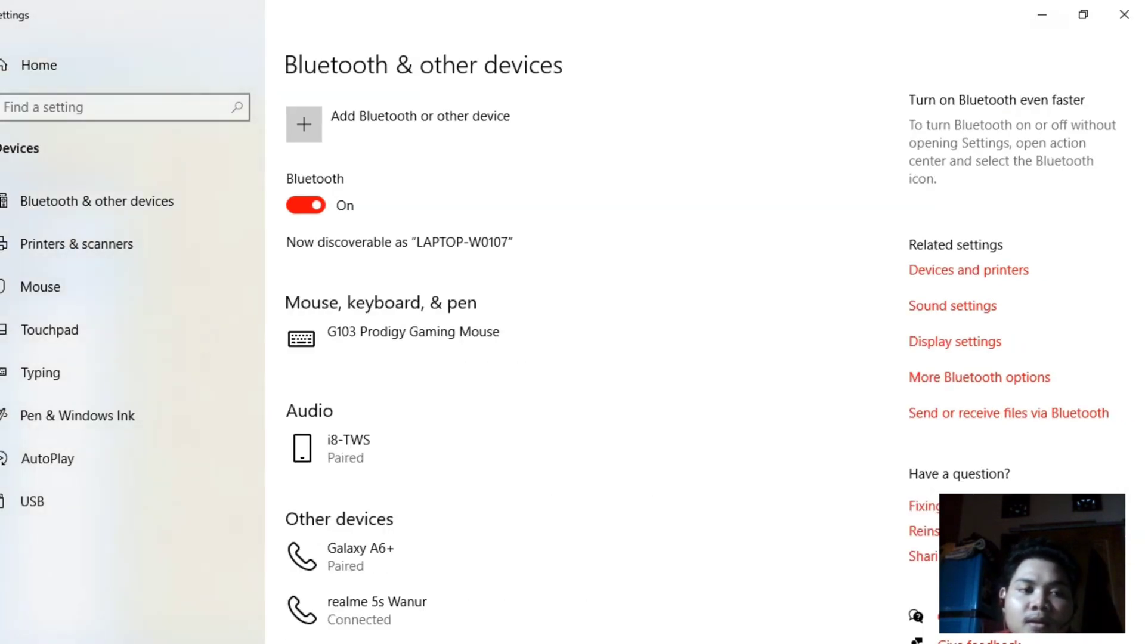
left_click(979, 376)
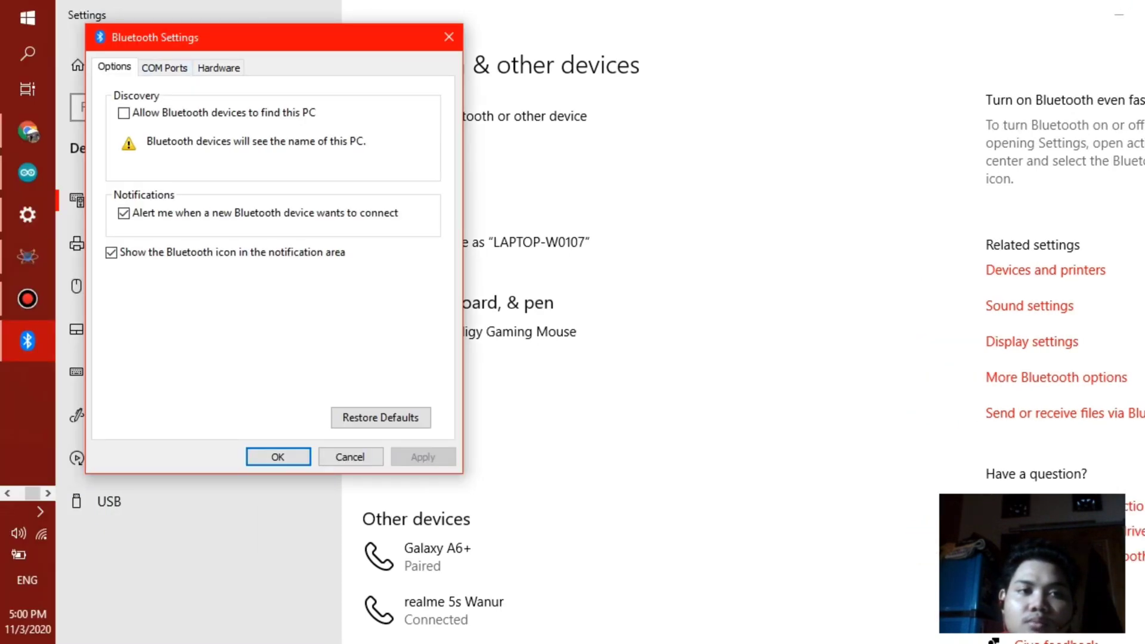
left_click_drag(262, 36, 664, 49)
left_click(568, 84)
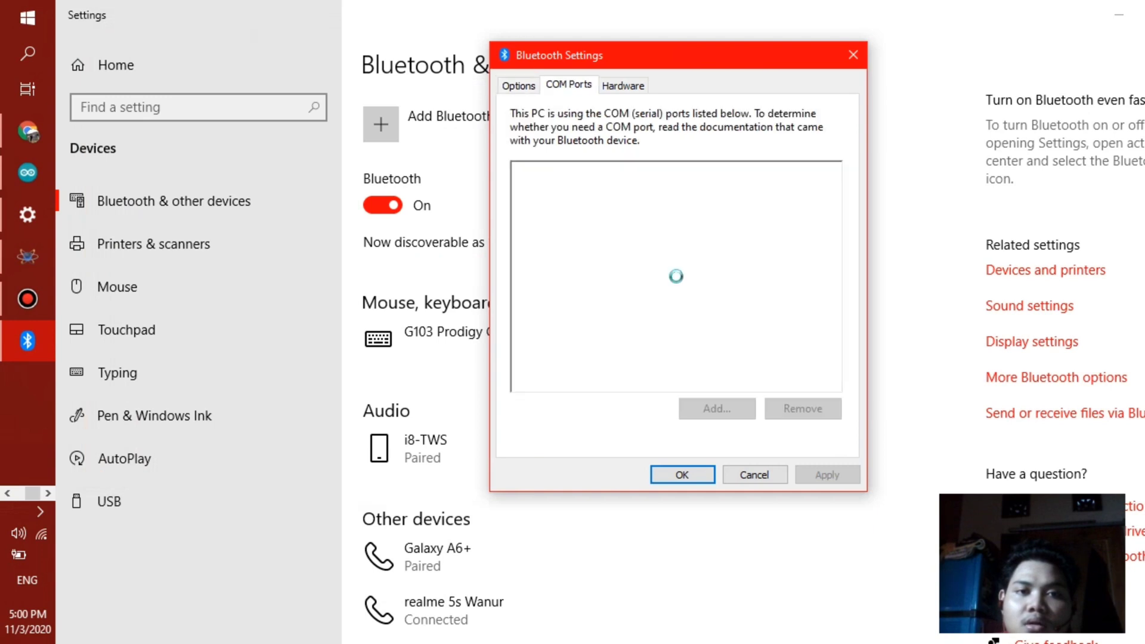
left_click(605, 192)
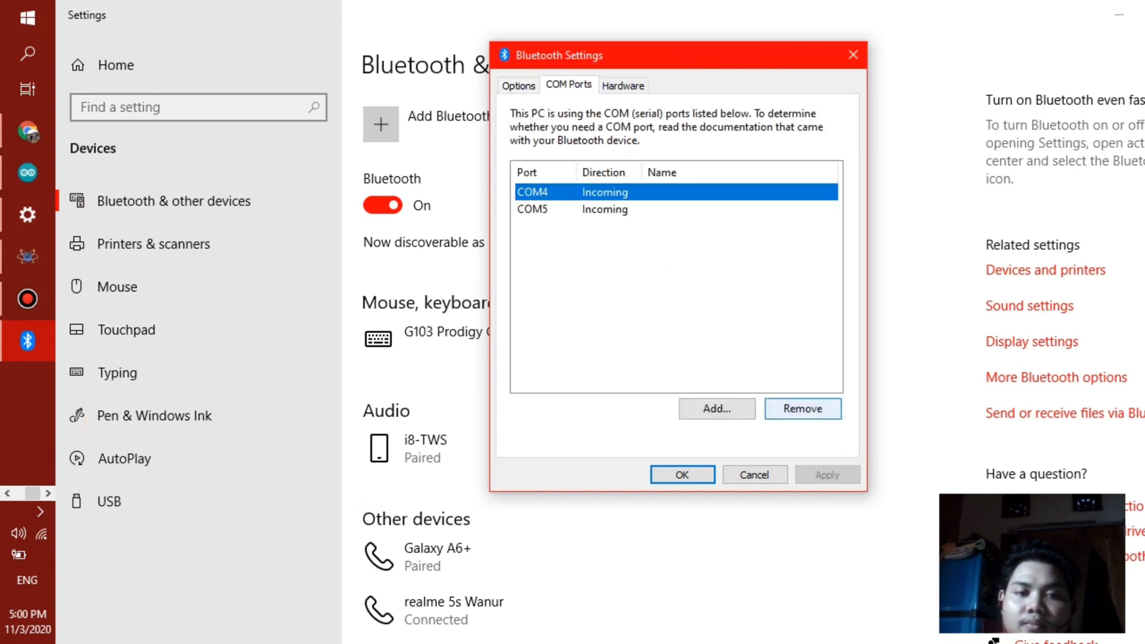
left_click(683, 475)
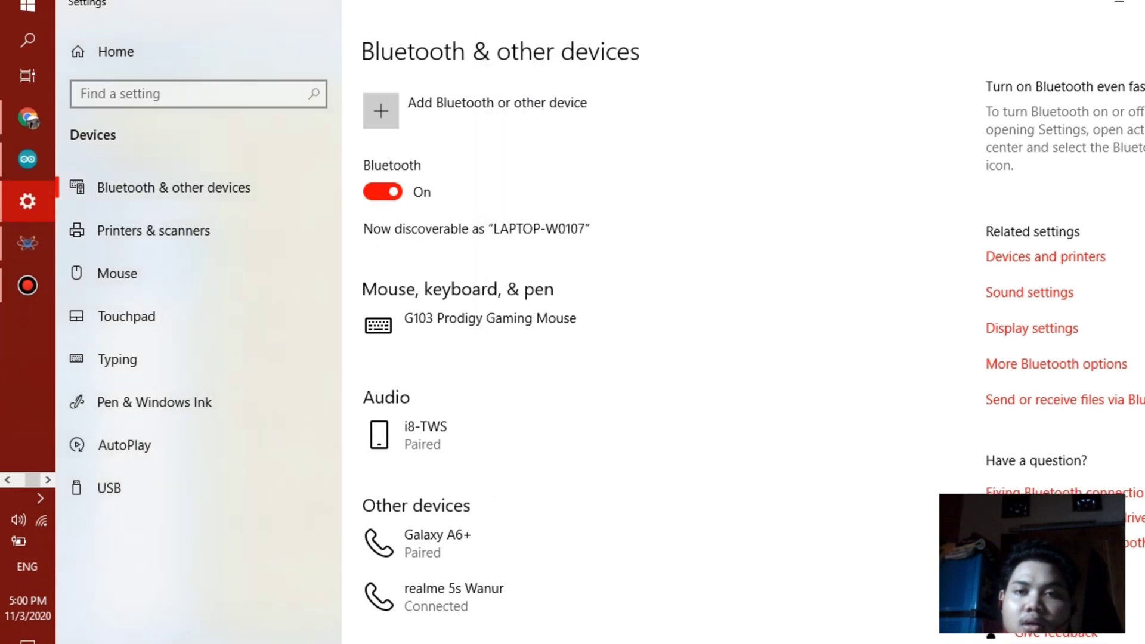
left_click(1118, 2)
left_click(775, 239)
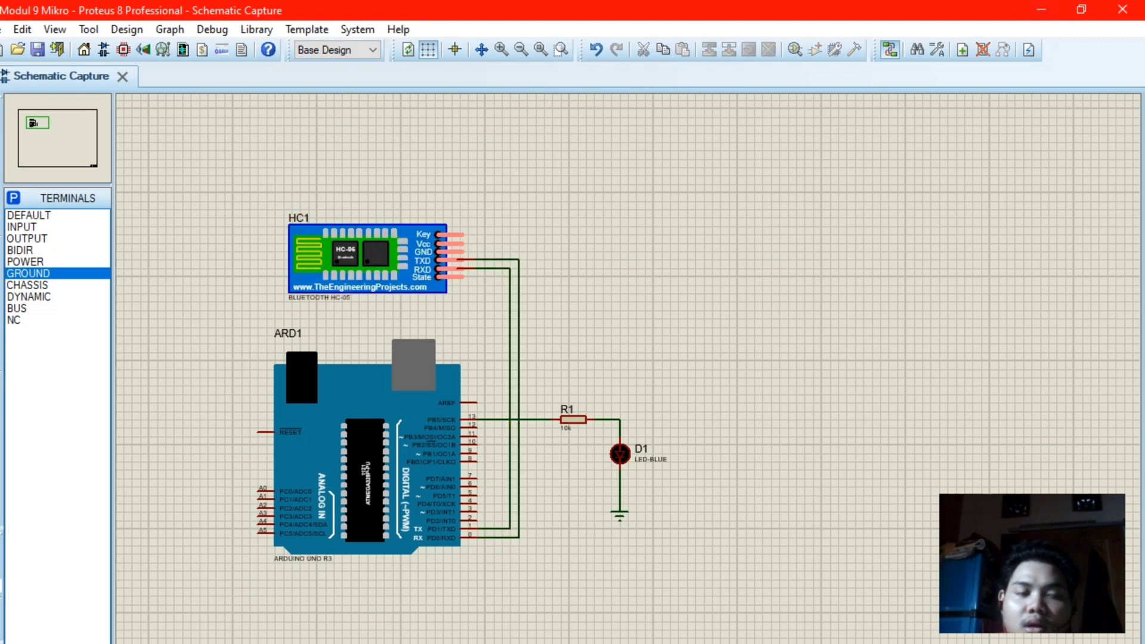
Switch to the Arduino IDE and replace the default sketch code with the declaration "String text;".
left_click(28, 173)
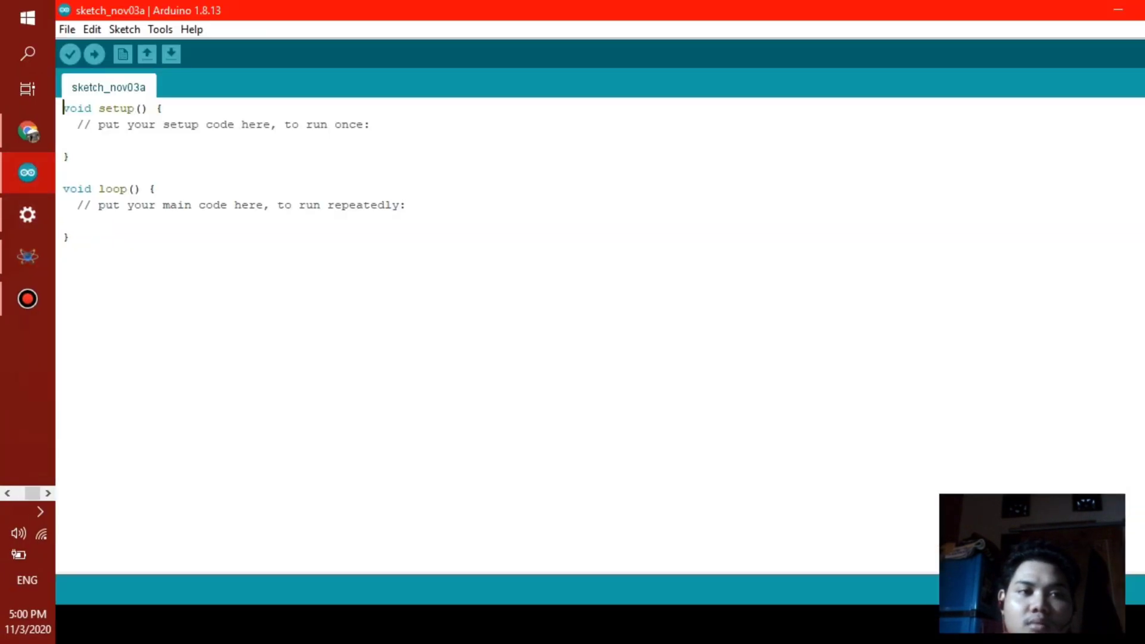
mouse_move(63, 108)
left_mouse_down()
mouse_move(157, 189)
mouse_move(157, 239)
left_mouse_up()
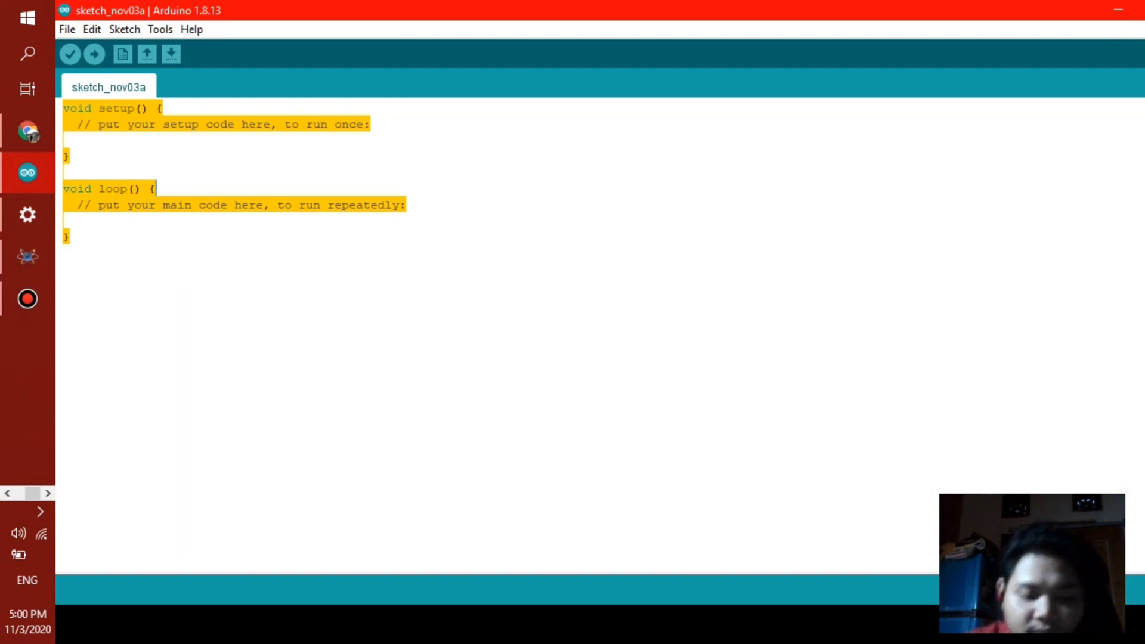
type("string")
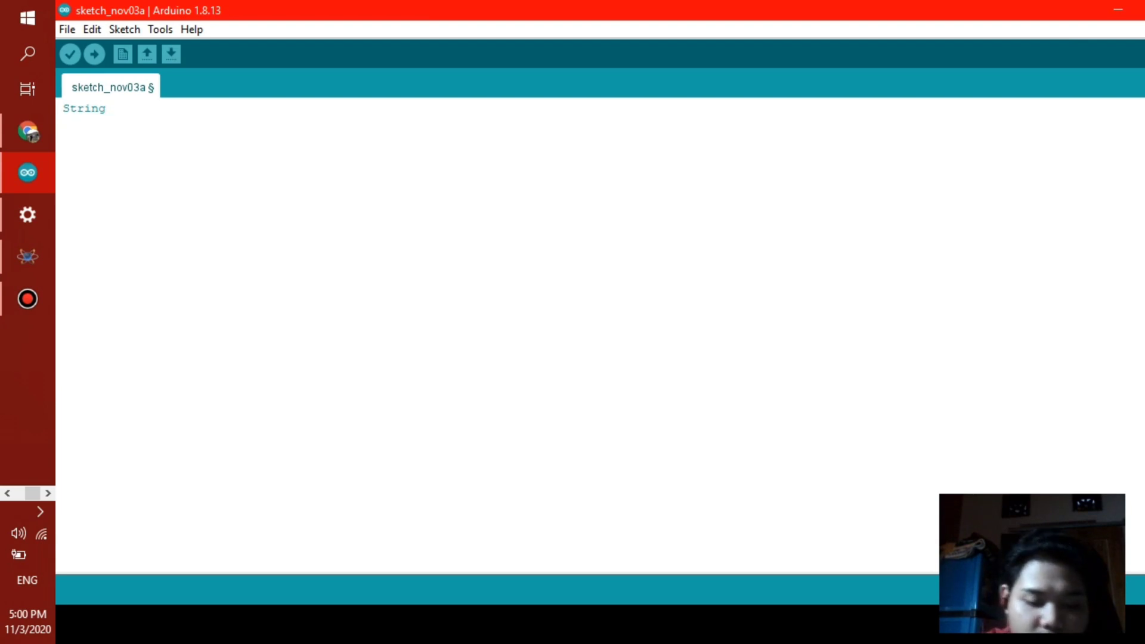
type(" text")
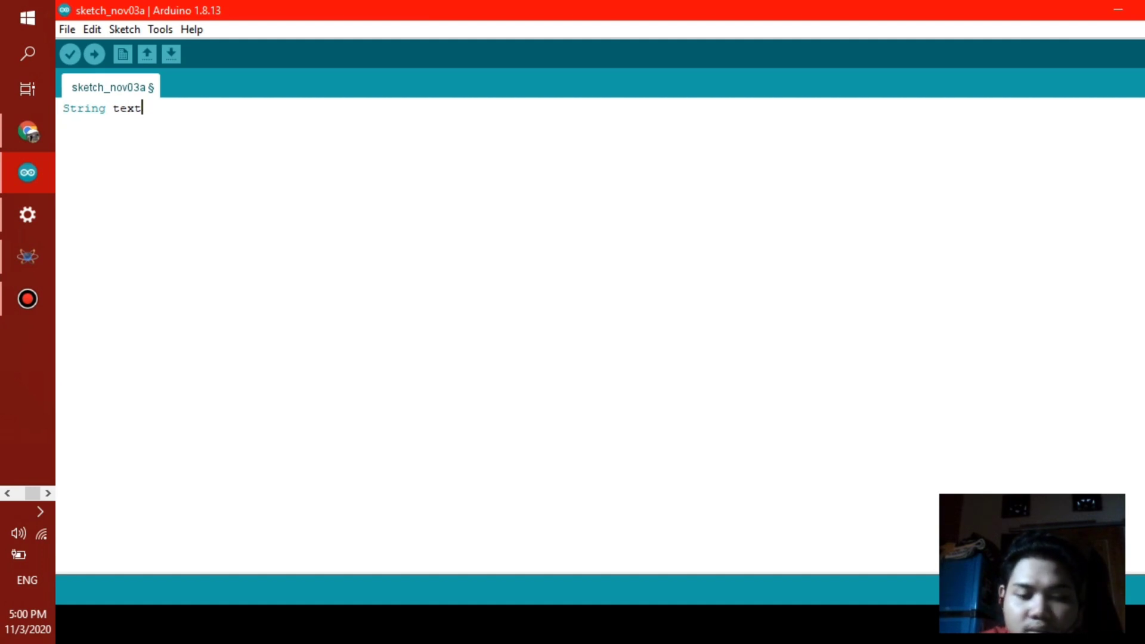
type(";")
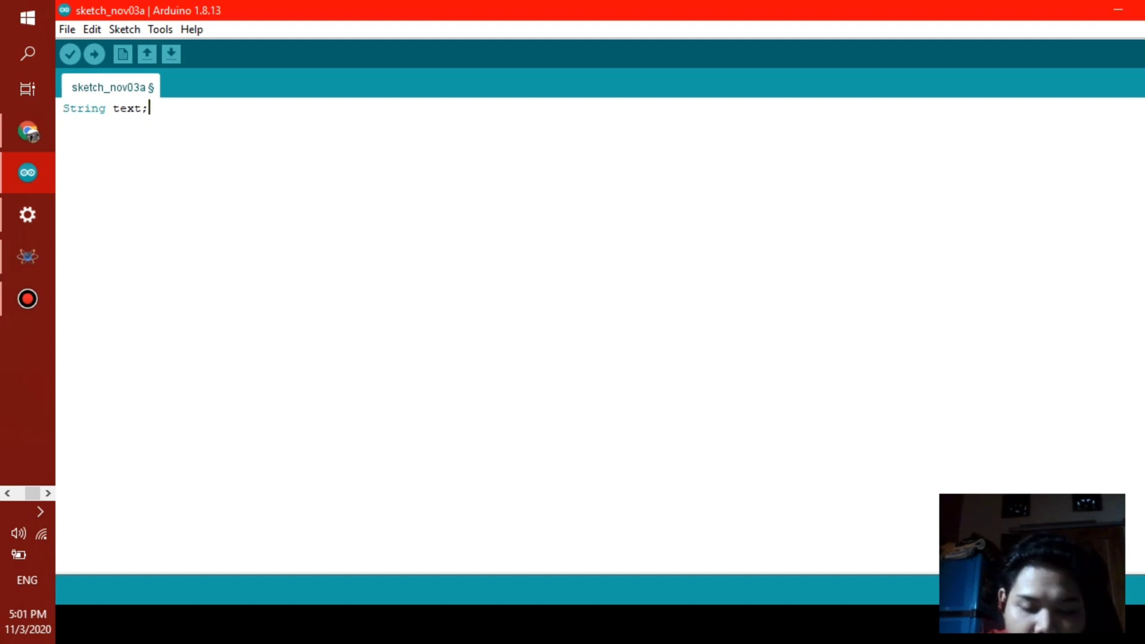
Add an empty void setup() function with its braces below the String declaration.
key("Return")
type("voi")
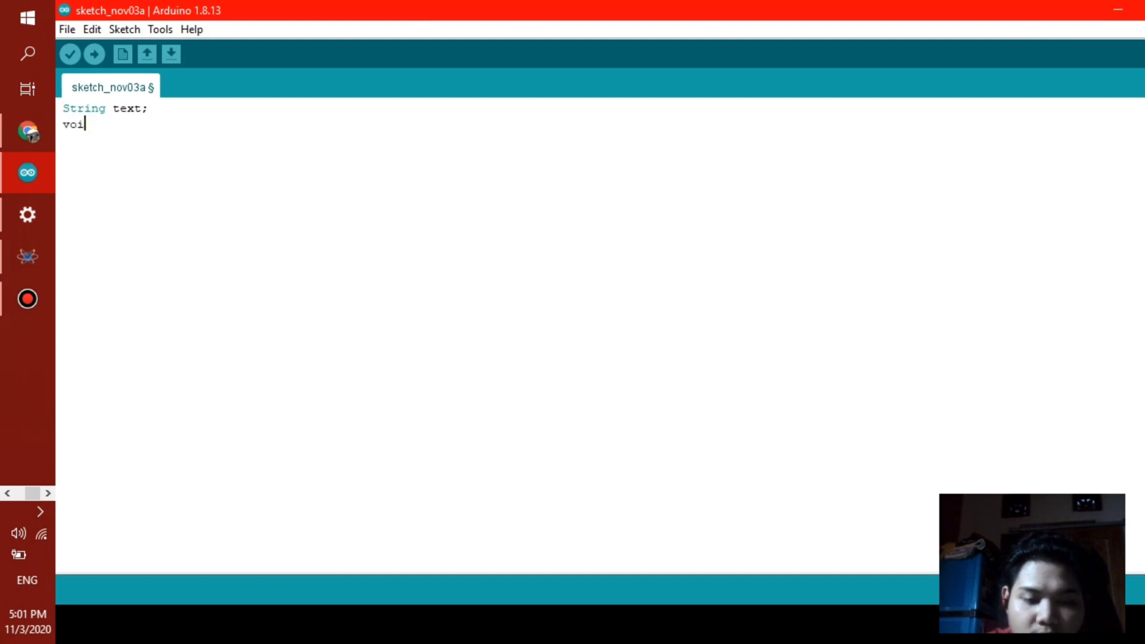
type("d setup")
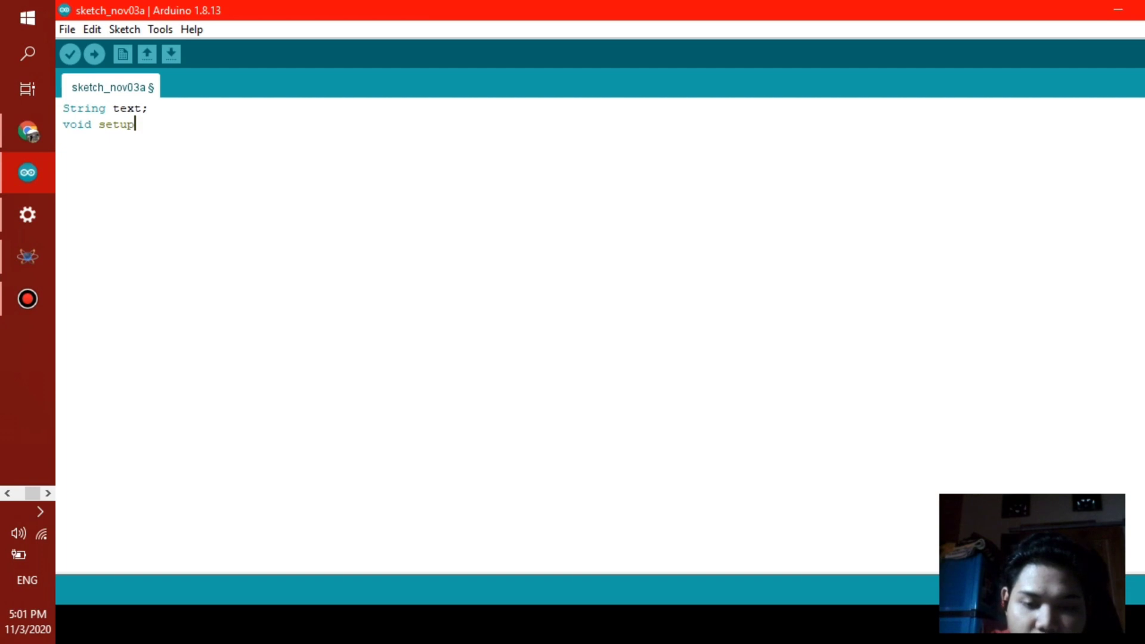
type("()")
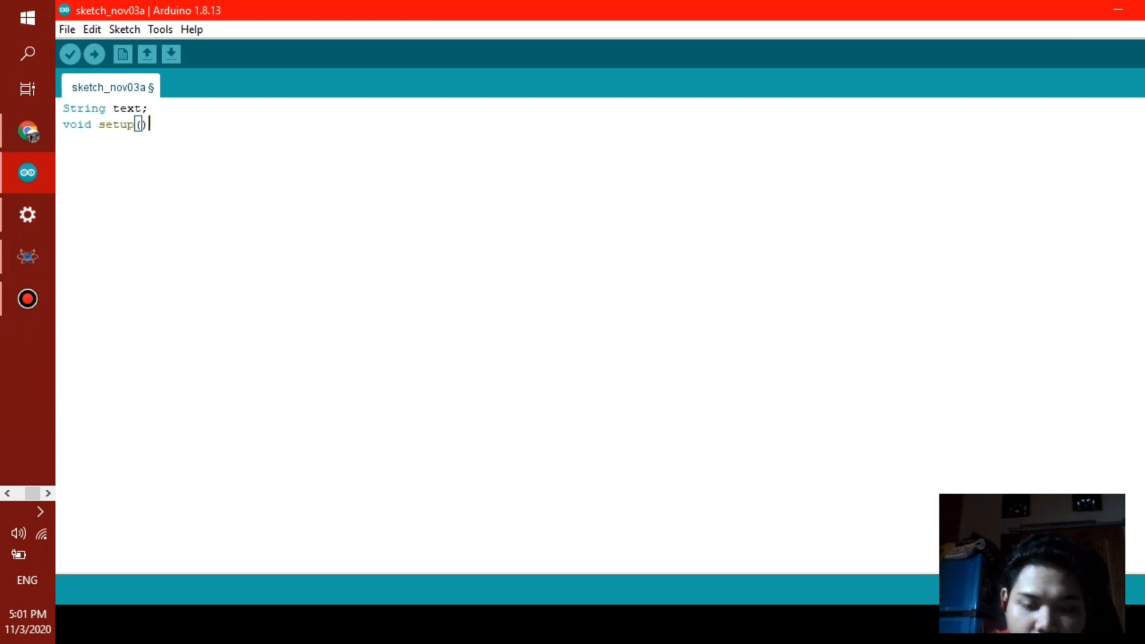
type(" {")
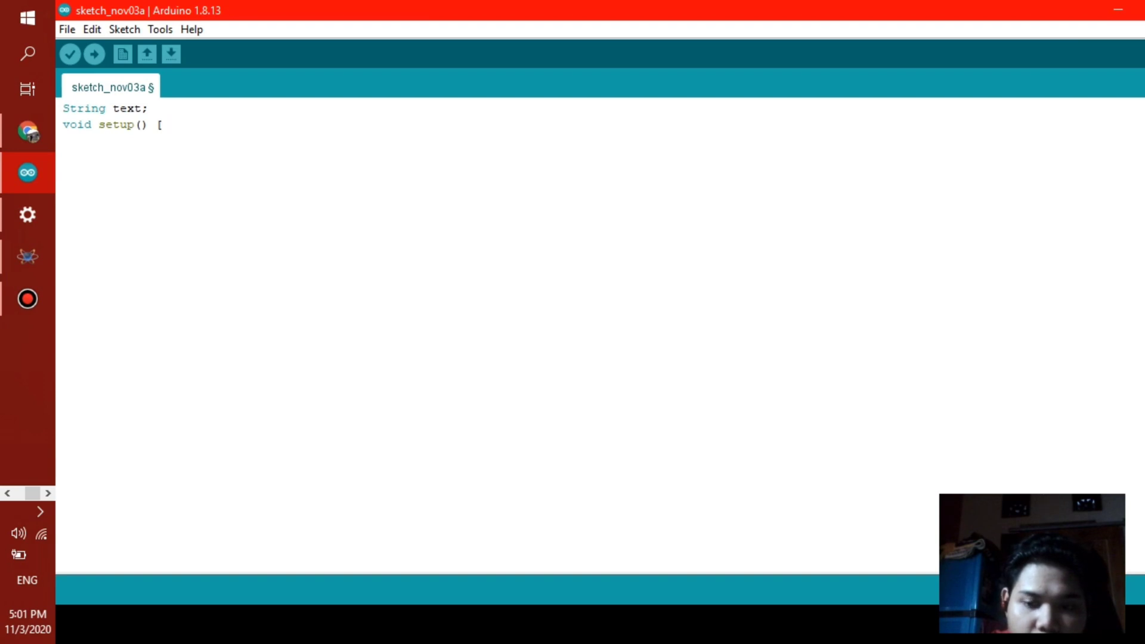
key("Return")
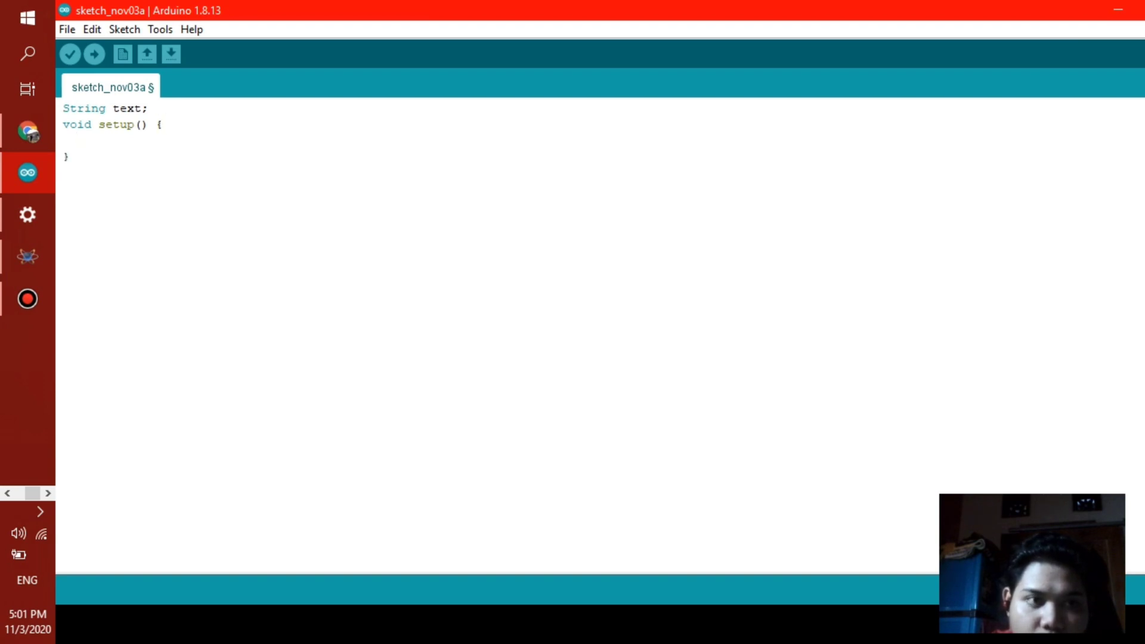
Add the line "pinMode (13,OUTPUT);" inside the setup() function.
type("pinMode")
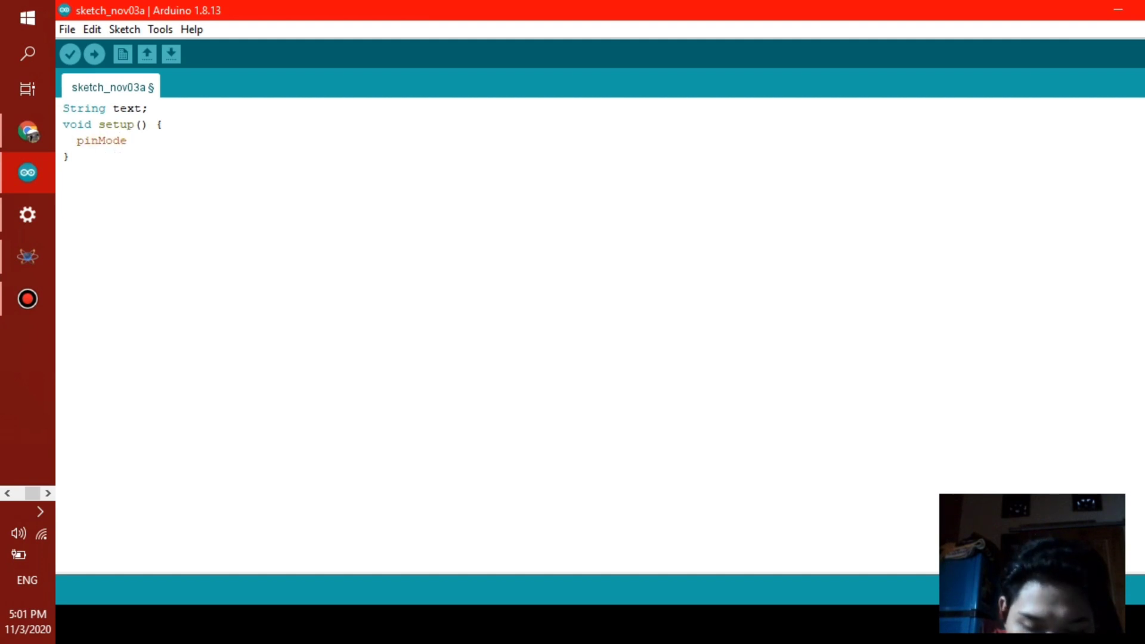
type(" (")
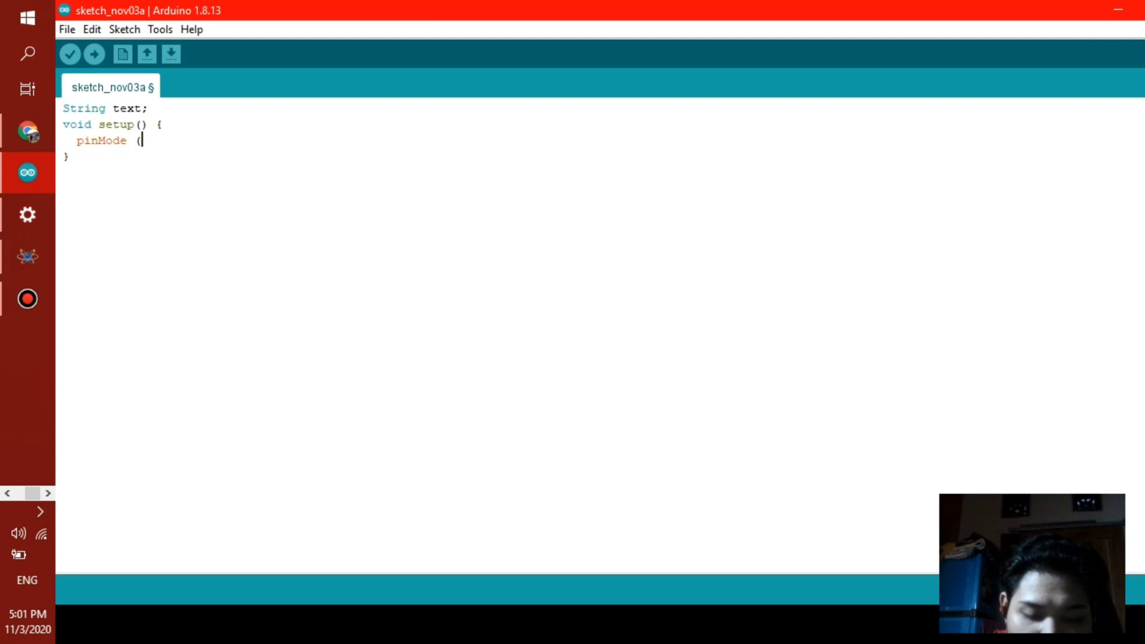
type("13")
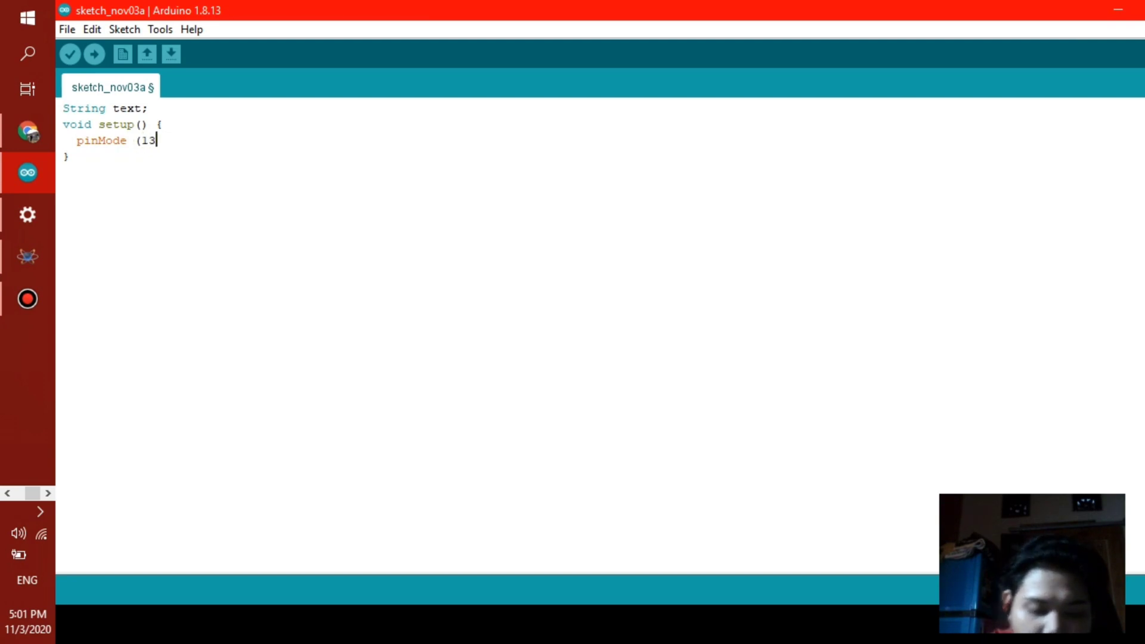
type(", OUT")
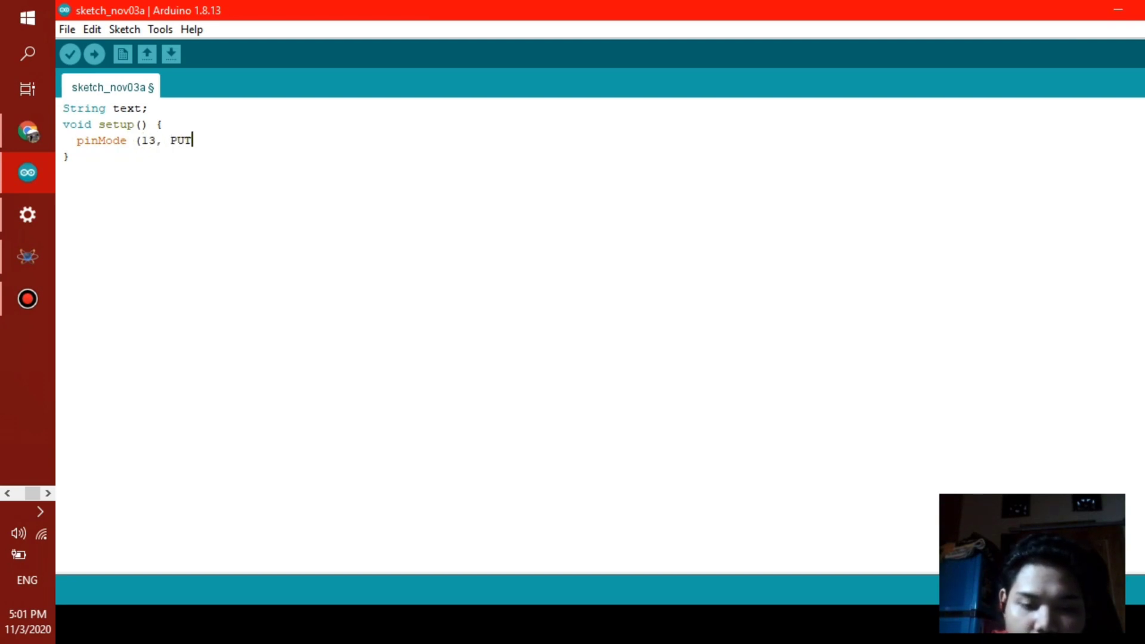
type("U")
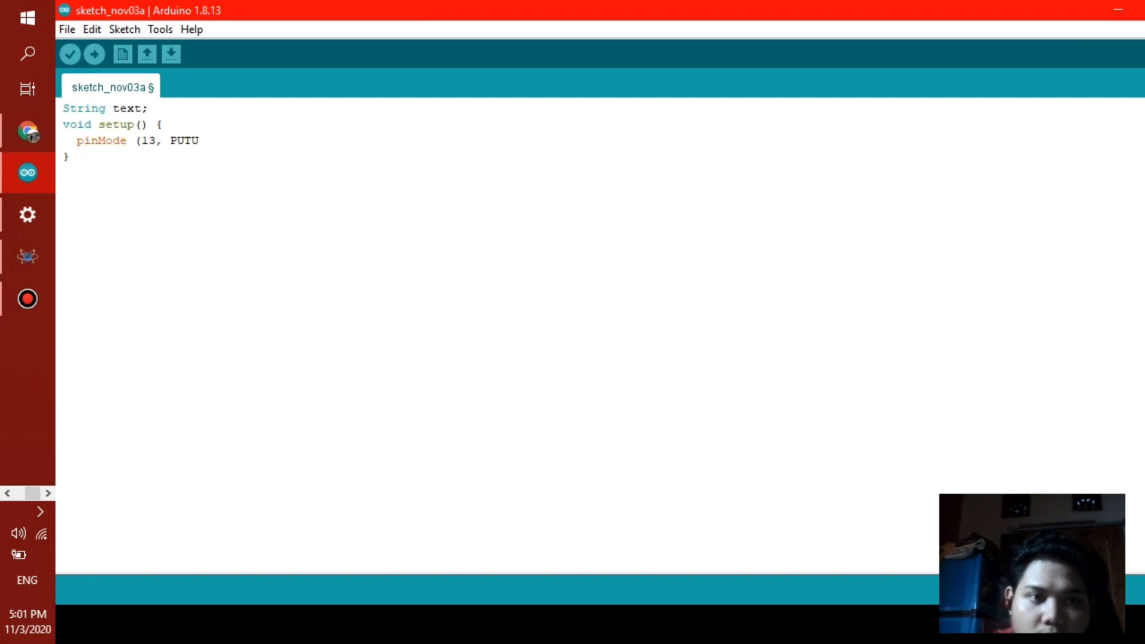
key("BackSpace")
key("BackSpace")
key("BackSpace")
key("BackSpace")
key("BackSpace")
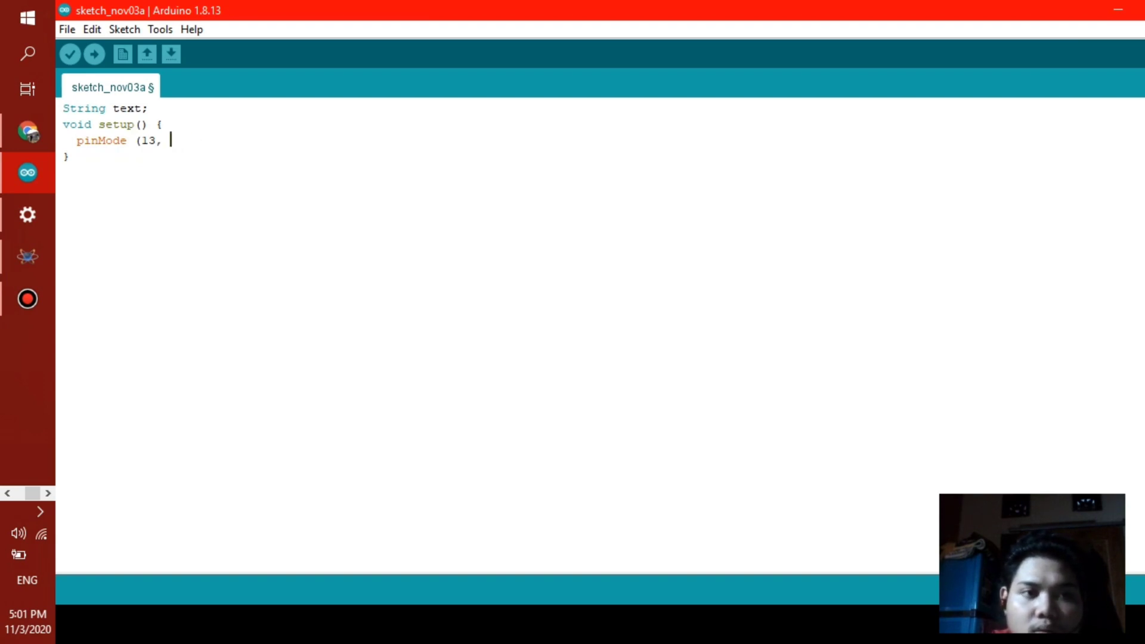
type("OUT")
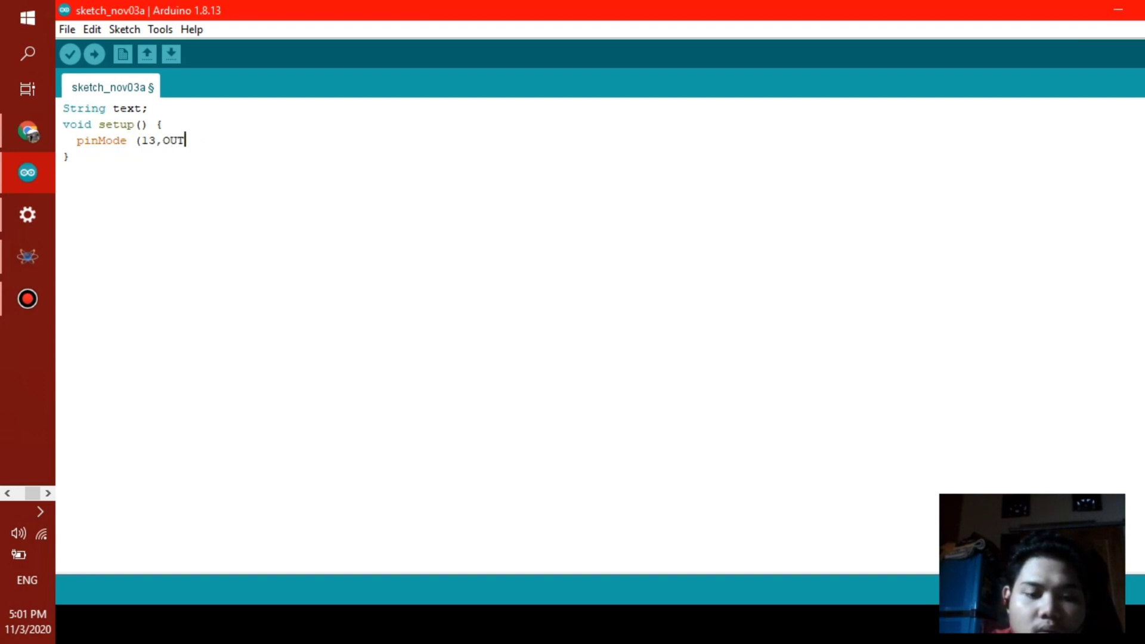
type("PUT")
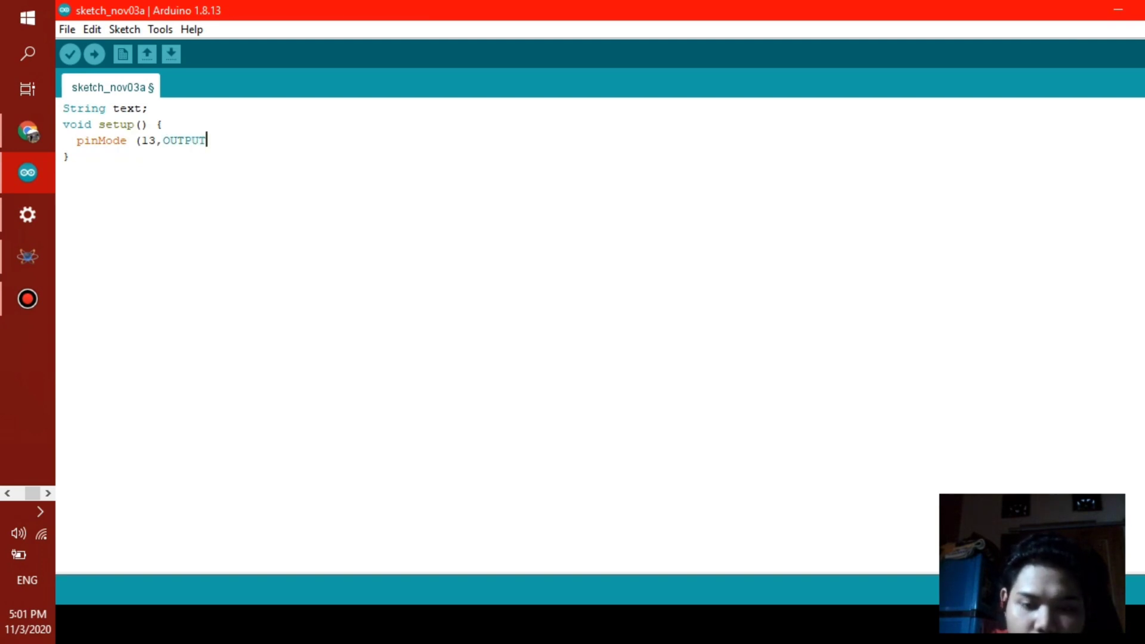
type(");")
key("Return")
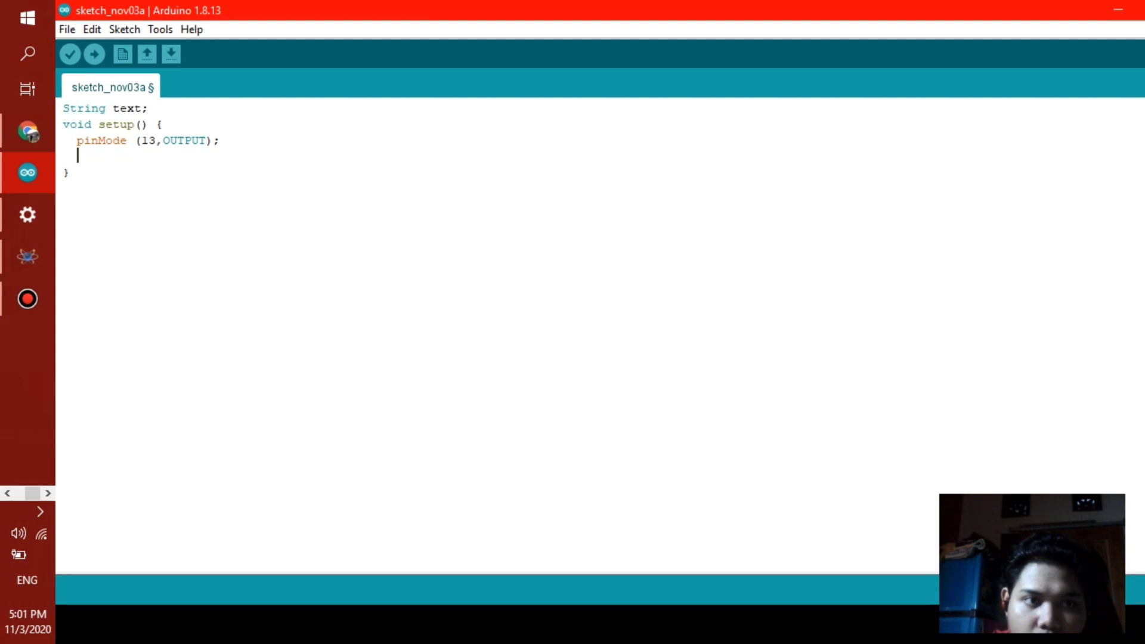
Start serial communication at 9600 baud by adding "Serial.begin(9600);" below the pinMode line in setup().
type("Se")
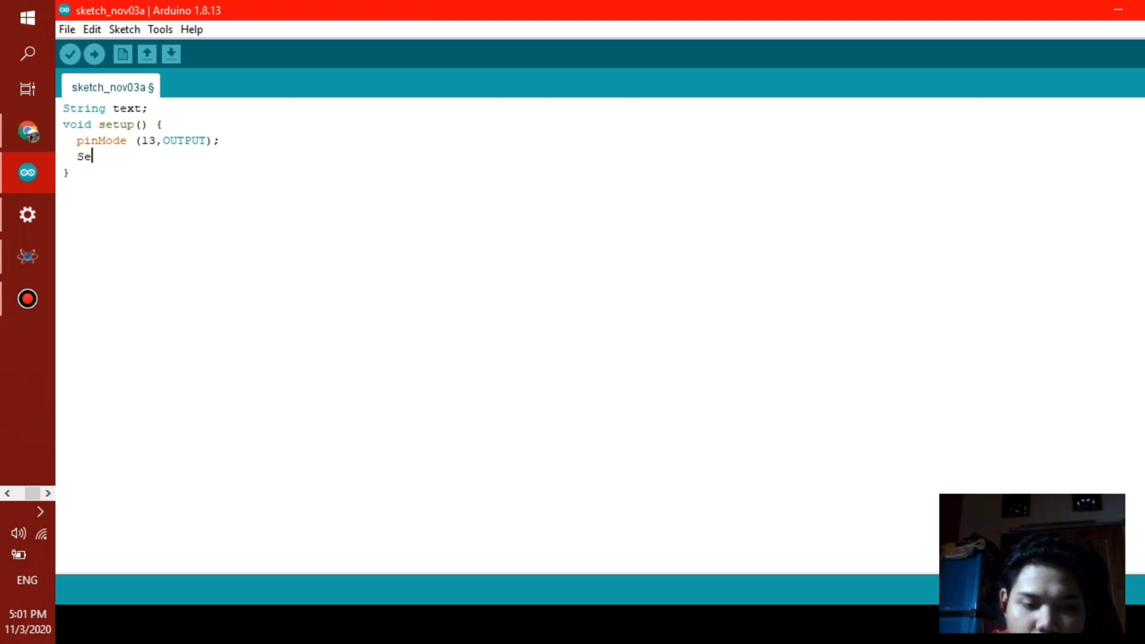
type("rial.begin")
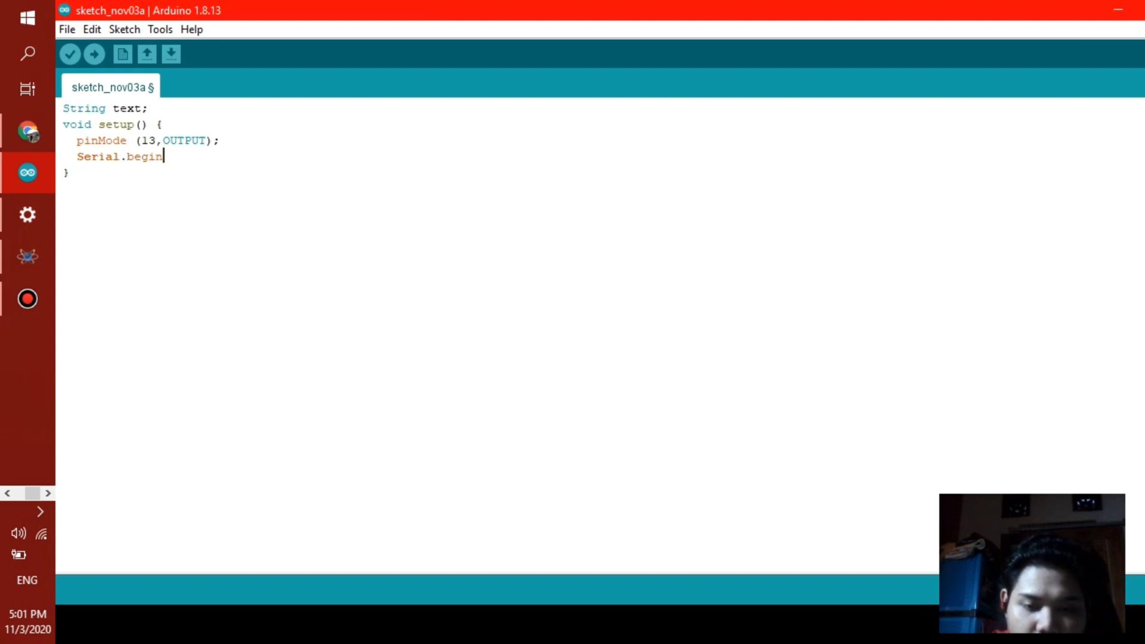
type("(9")
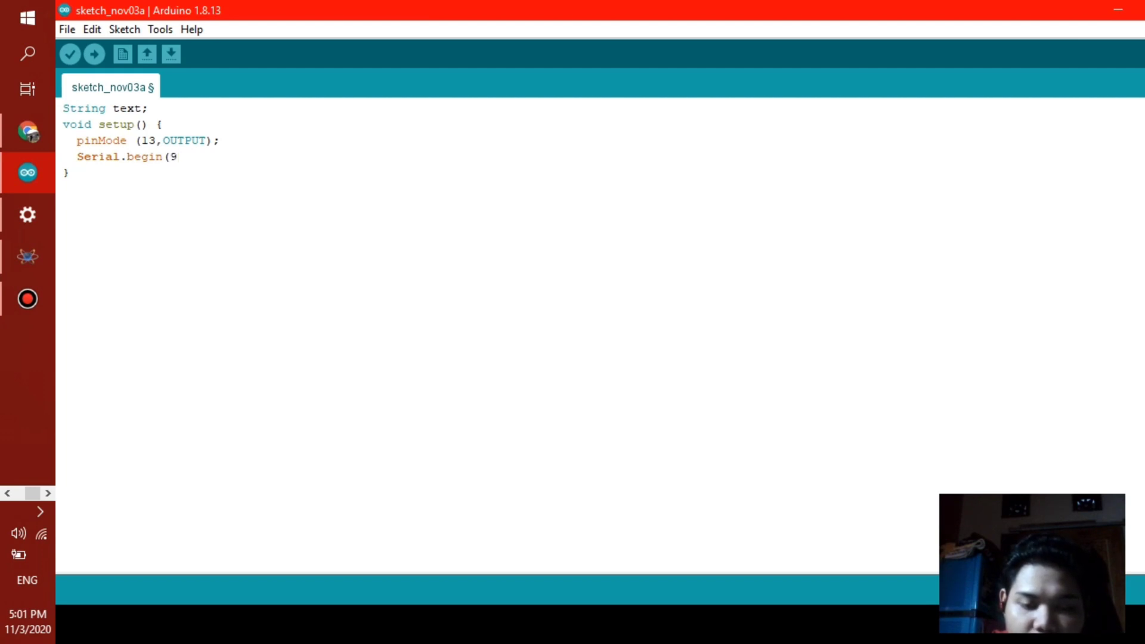
type("600)")
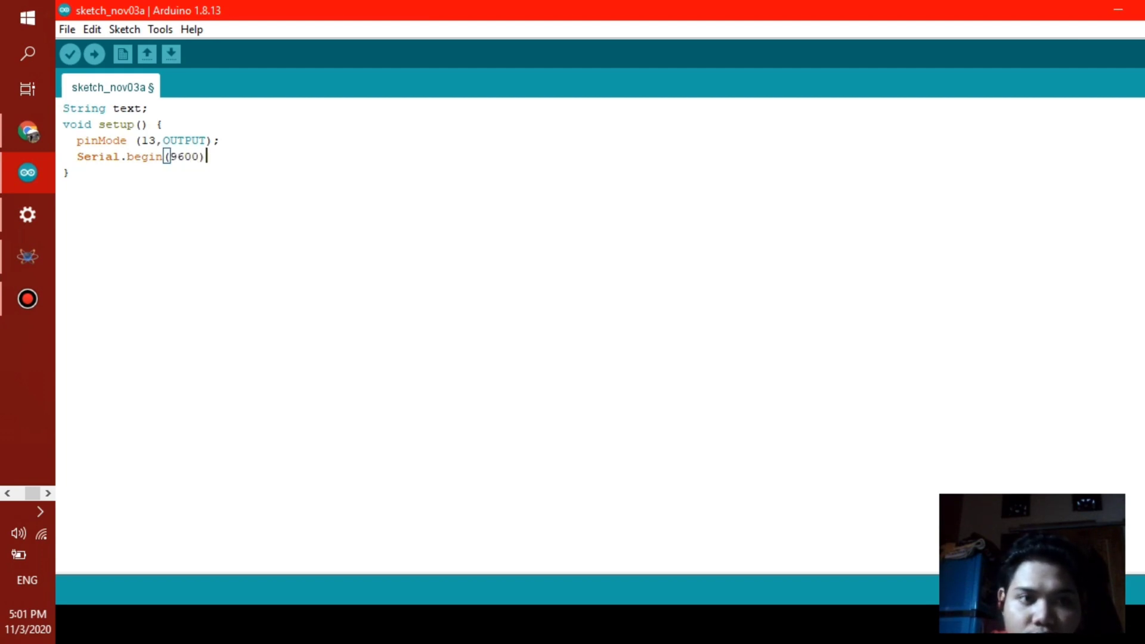
type(";")
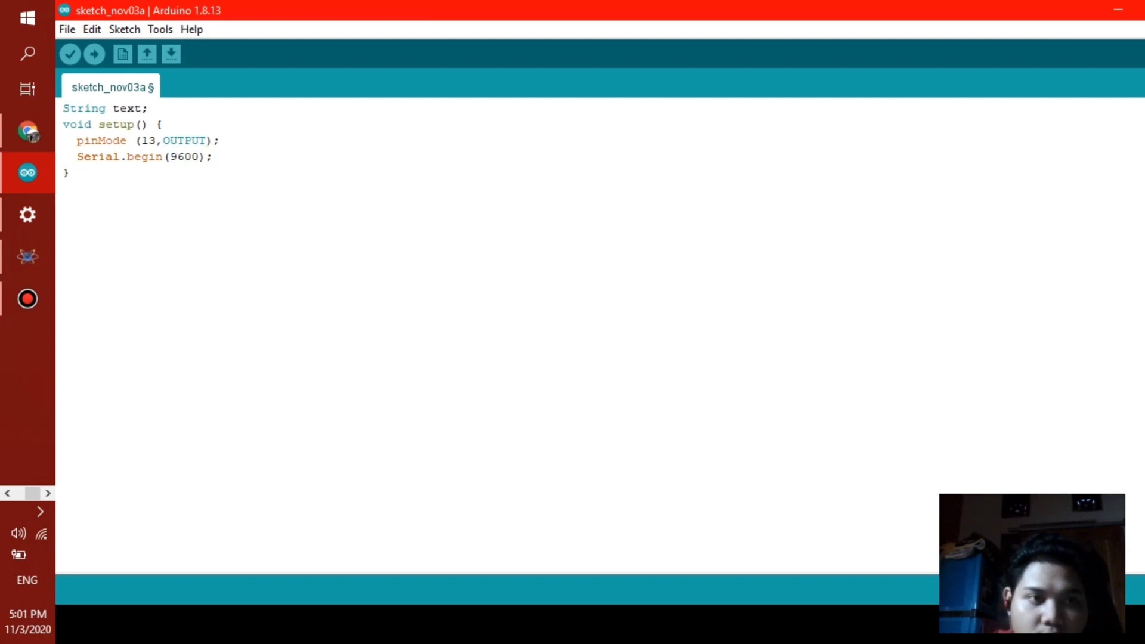
Add an empty void loop() function with its braces below setup(), leaving a blank line between them.
left_click(64, 189)
key("Return")
type("void")
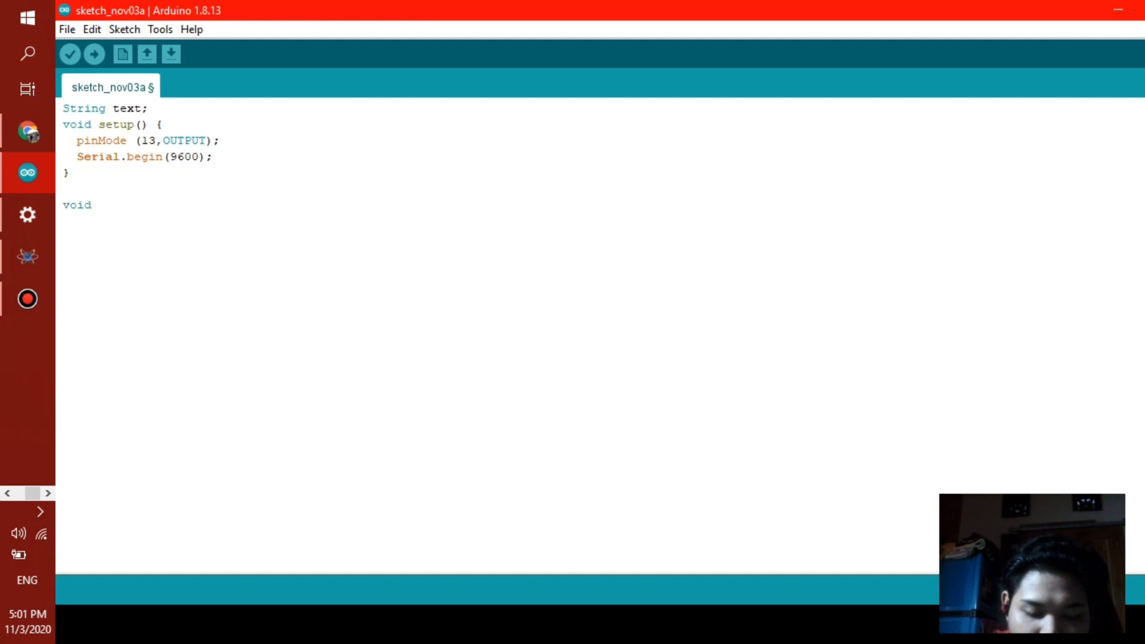
type(" loop")
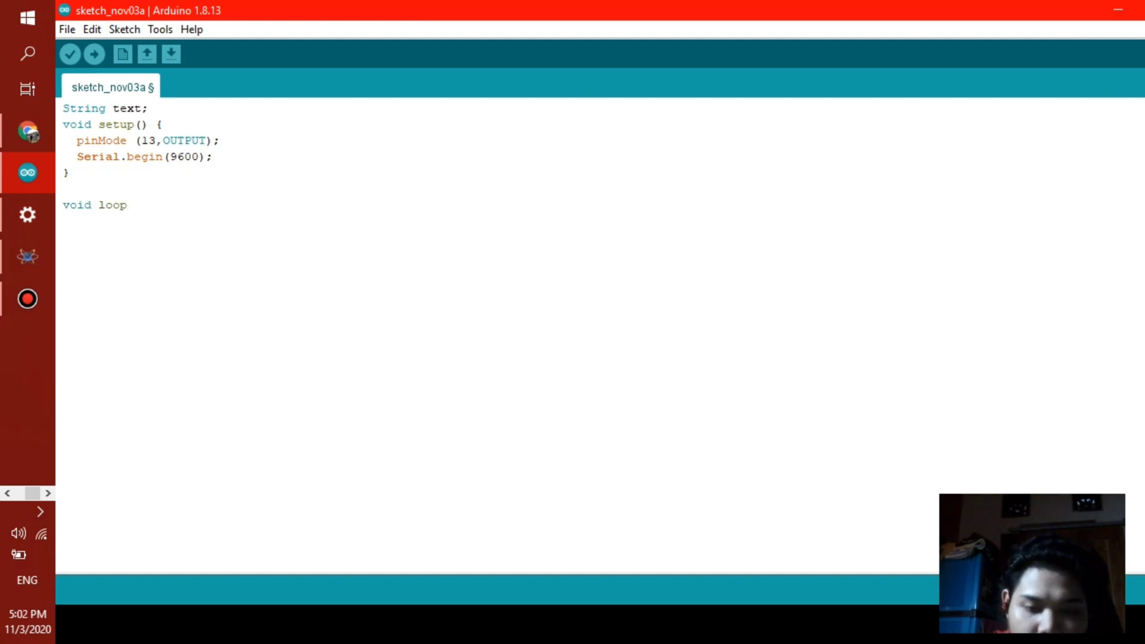
type("(){")
key("Return")
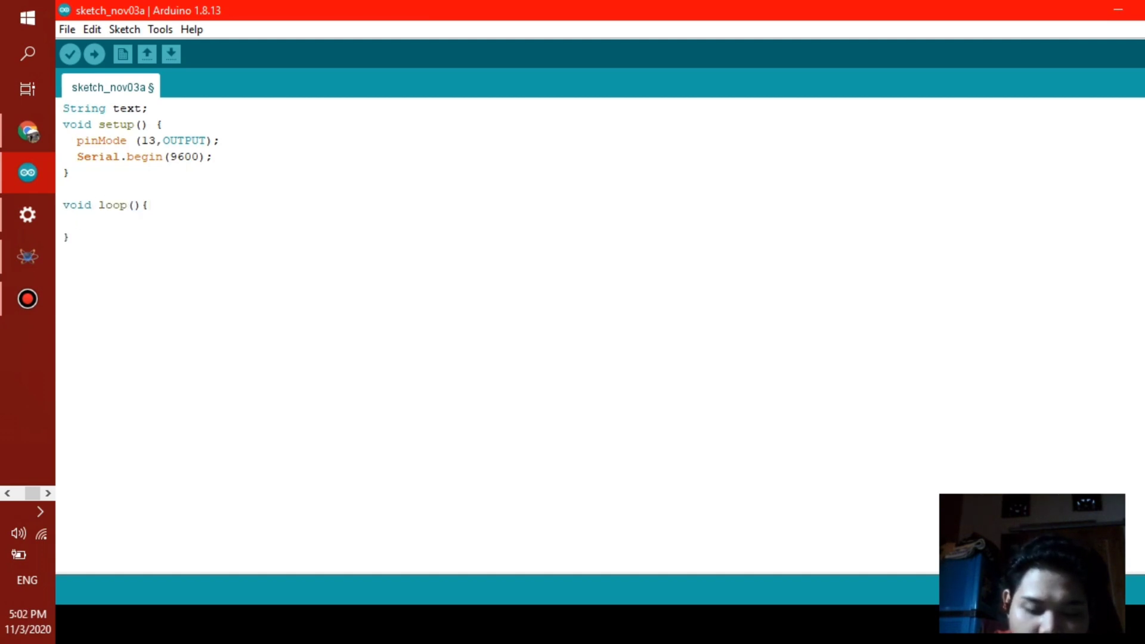
Write the condition "while (Serial.available())" inside the loop() function.
type("while (")
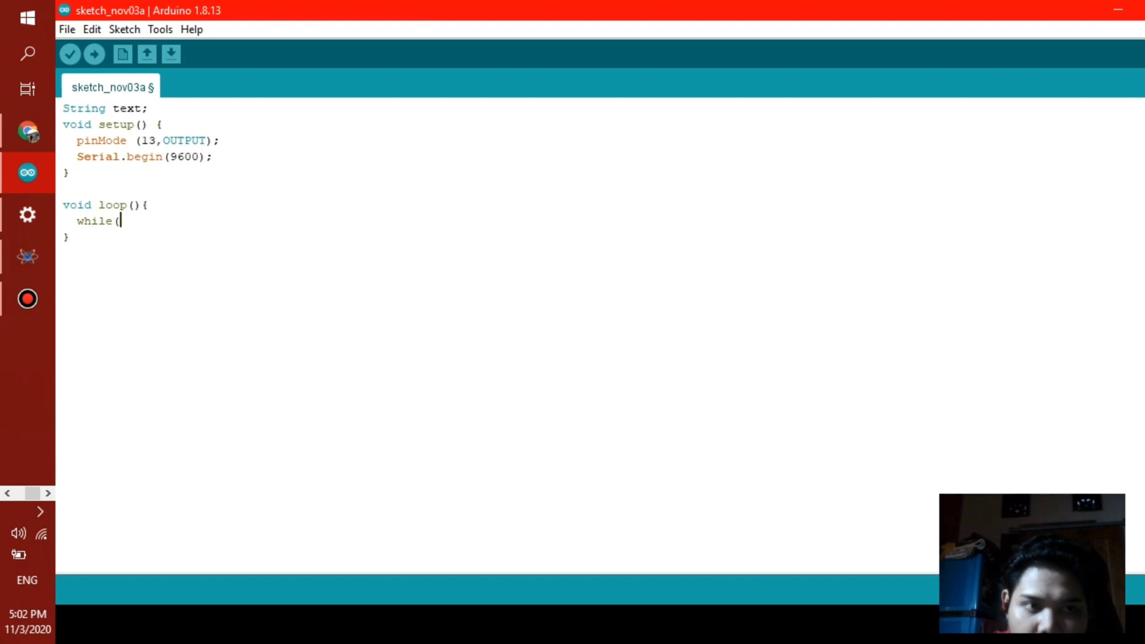
key("BackSpace")
type("(Seri")
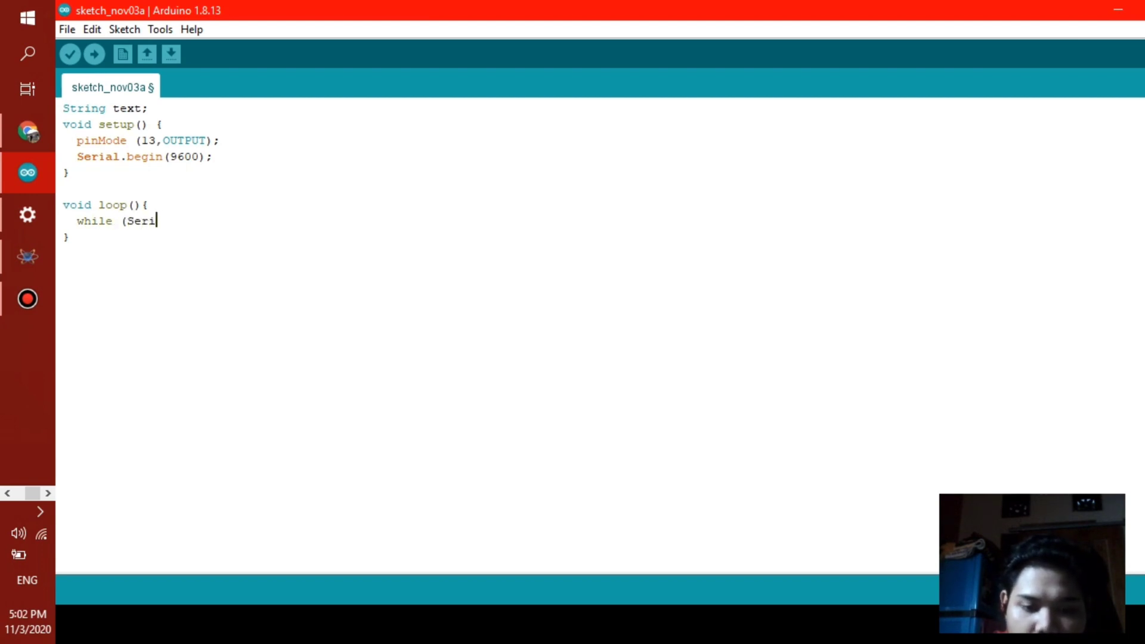
type("al.ava")
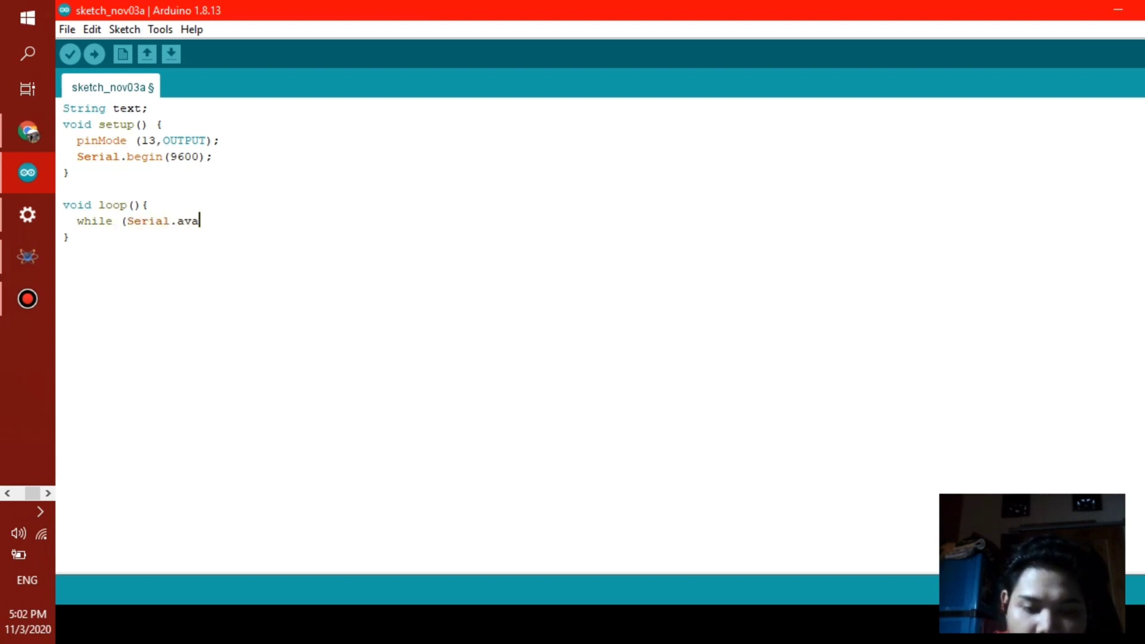
type("ilable()")
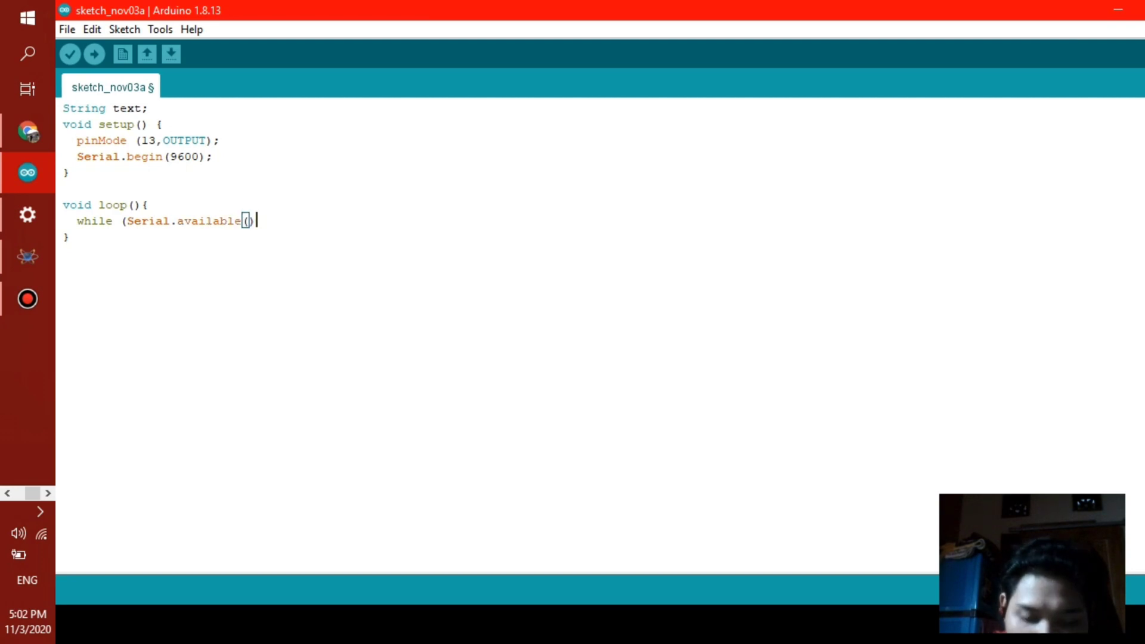
type(")")
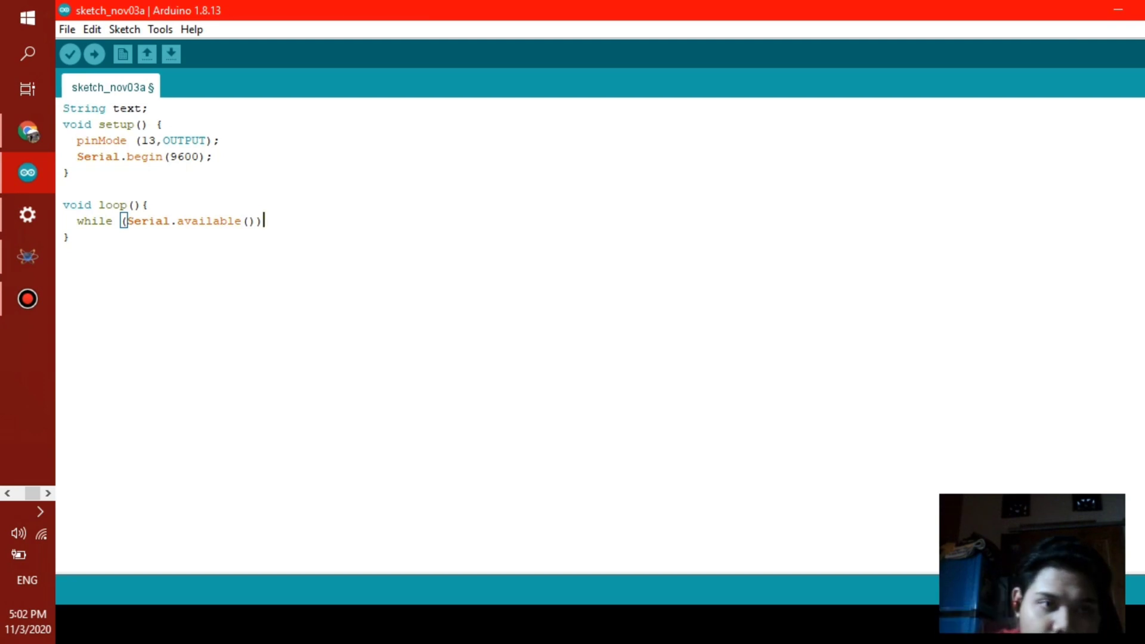
Add the statement "delay (10);" below the closing brace of loop(), separated by a blank line.
left_click(64, 253)
key("Return")
type("dela")
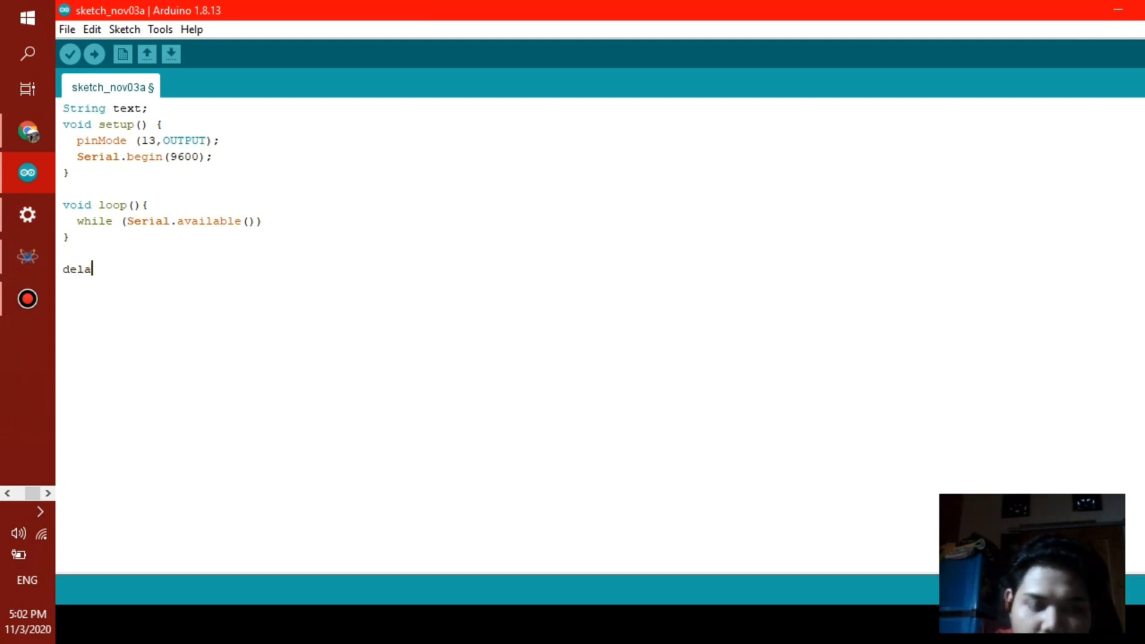
type("y (10);")
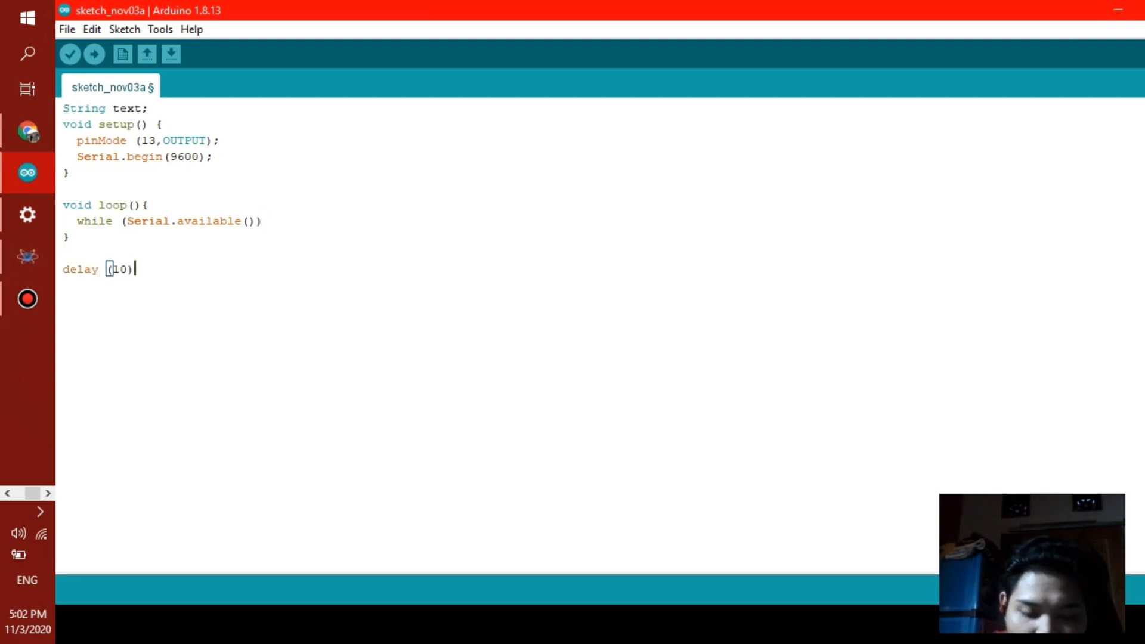
Read the incoming character with "char c = Serial.read();" below the delay and append it to the string with "text+=c;".
key("Return")
type("char c =")
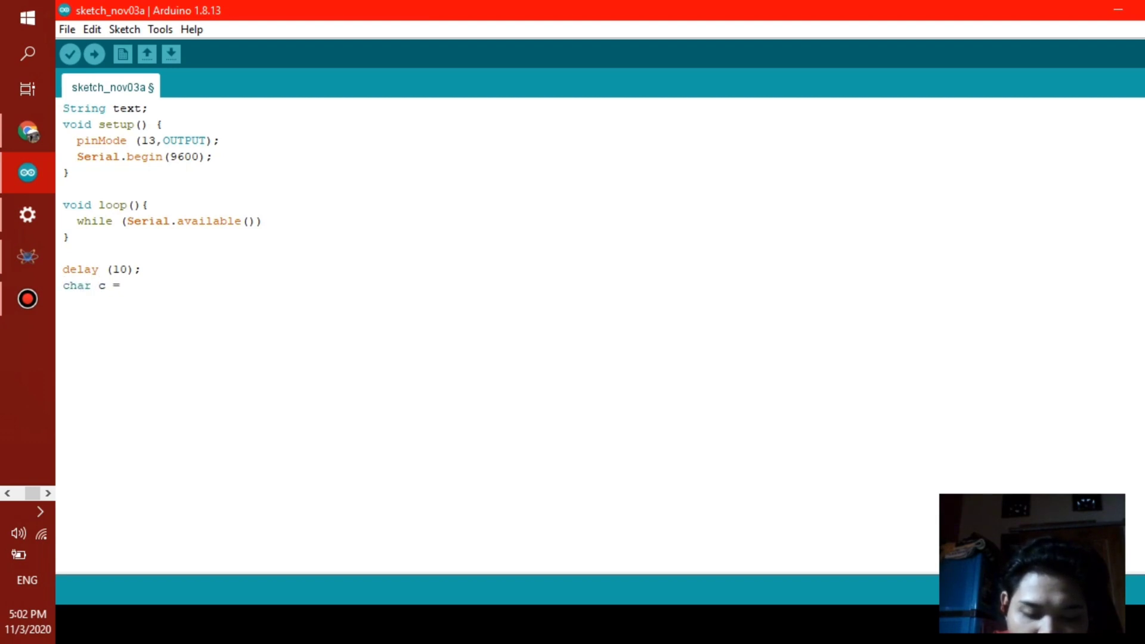
type(" Serial.read();")
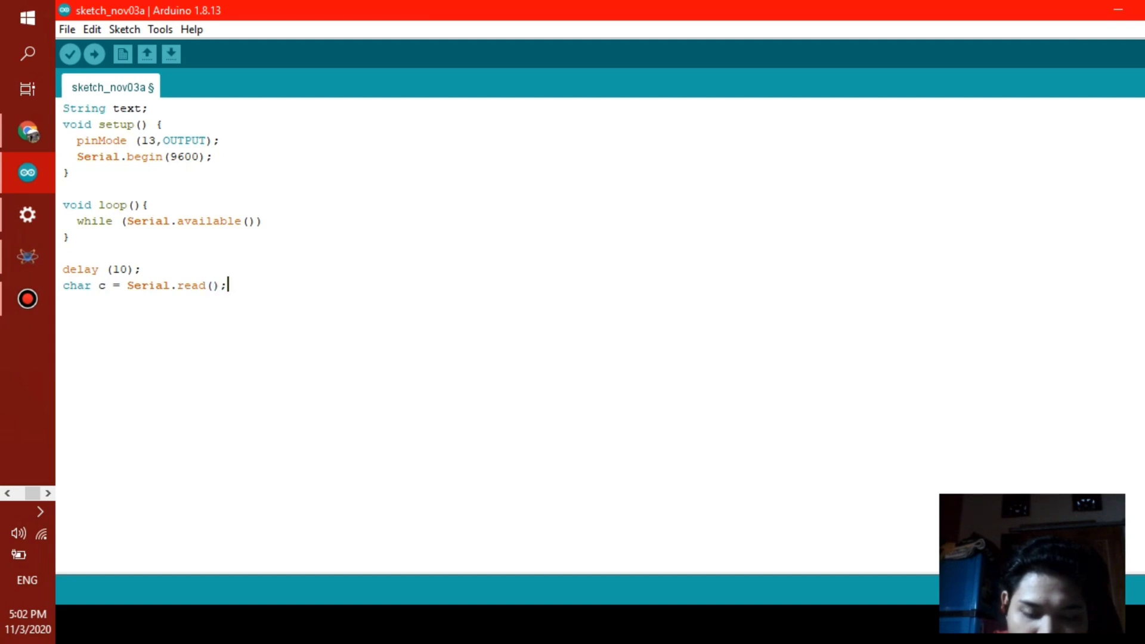
key("Return")
type("text+=c;")
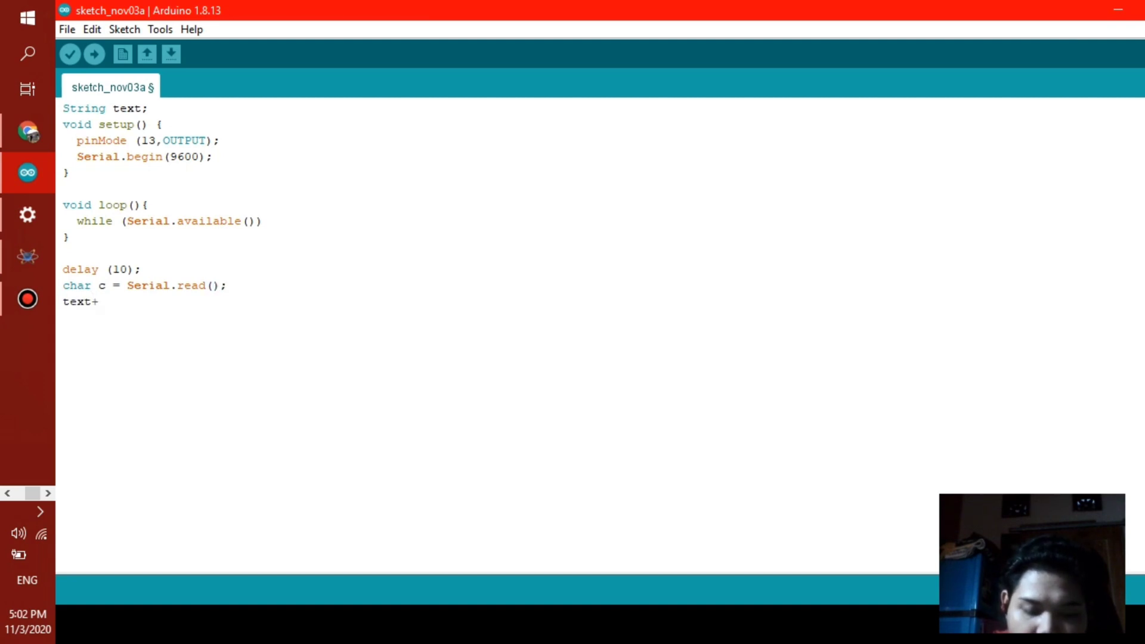